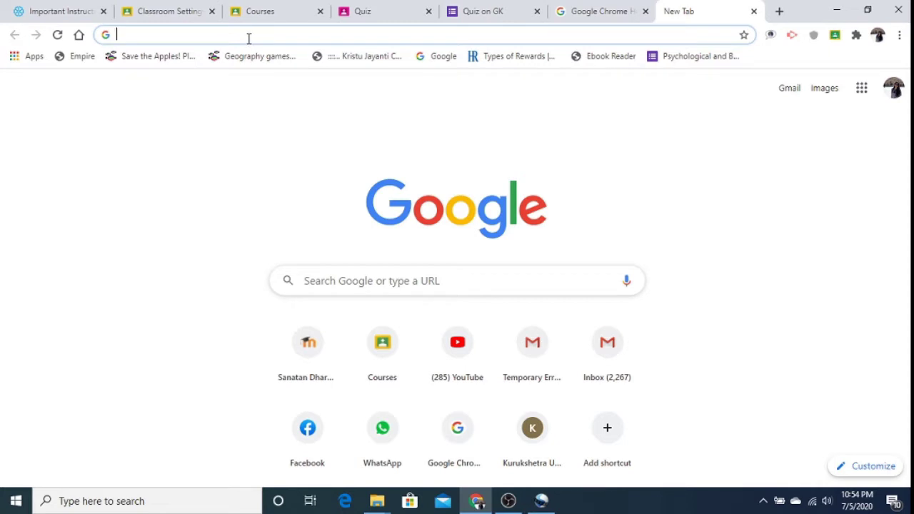
Go to Google Classroom at classroom.google.com and open the B.Com Final Year class.
click(249, 38)
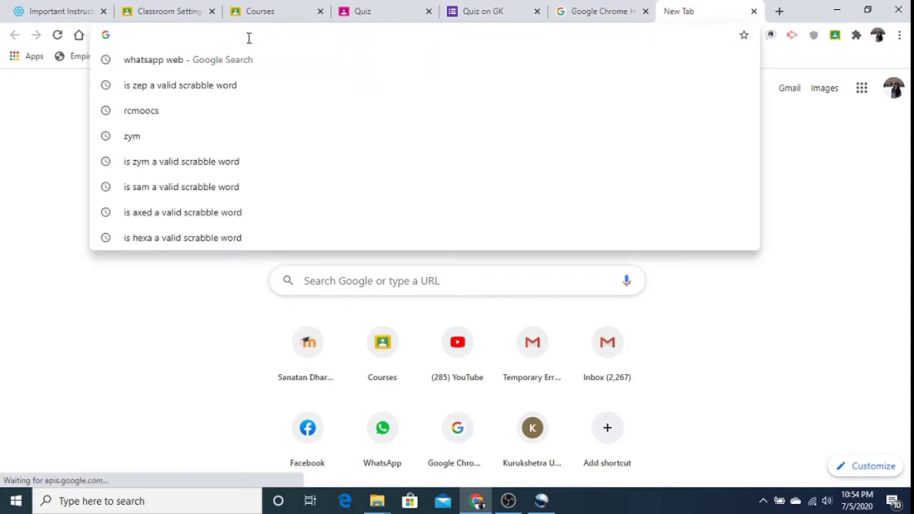
text(class)
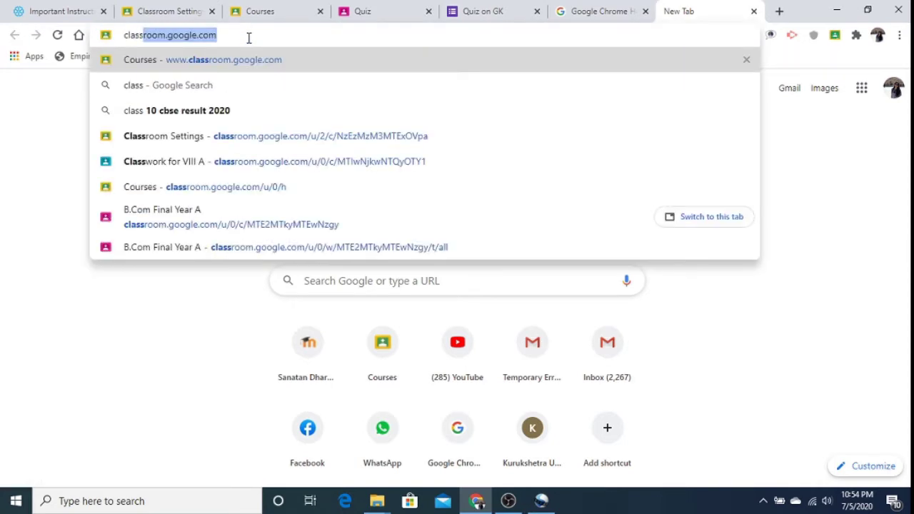
text(room.google.com)
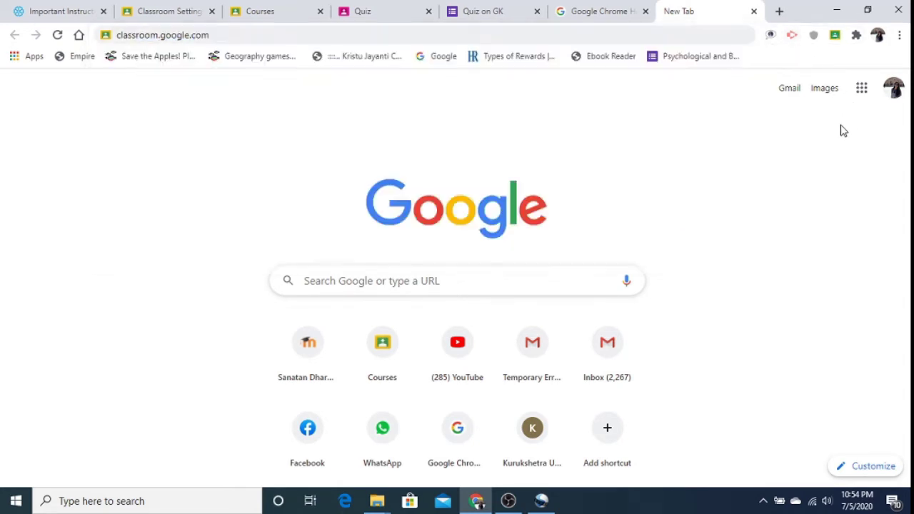
click(845, 130)
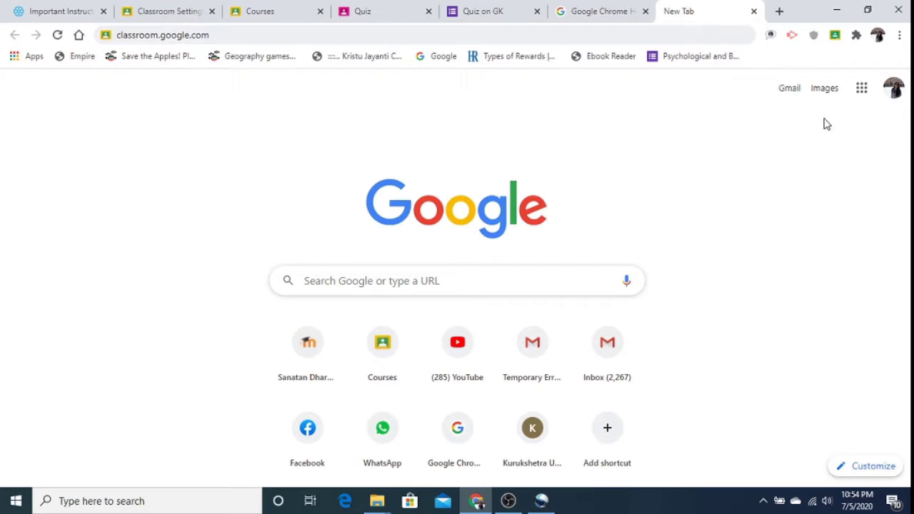
click(862, 89)
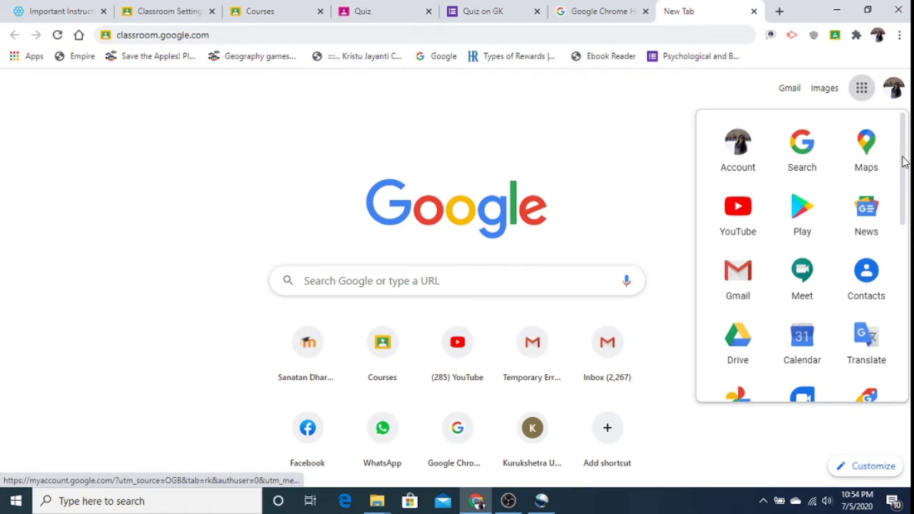
drag(904, 161, 908, 298)
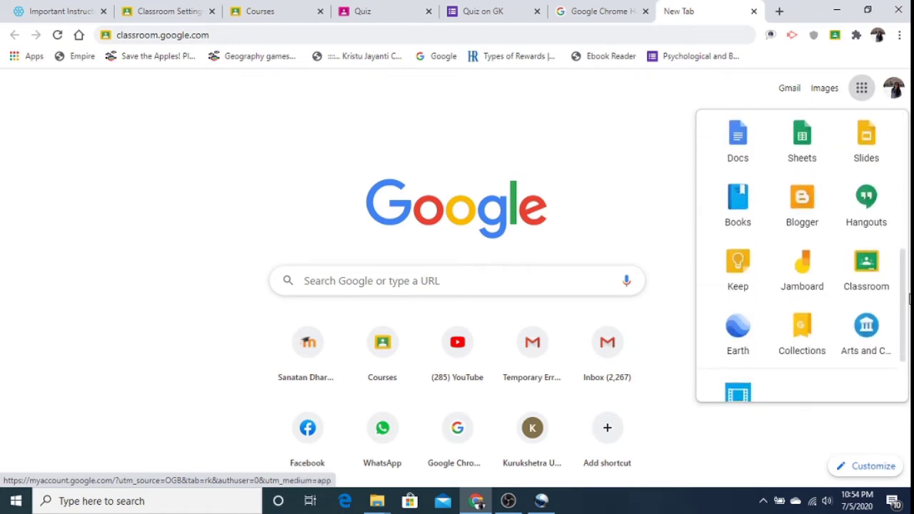
click(866, 271)
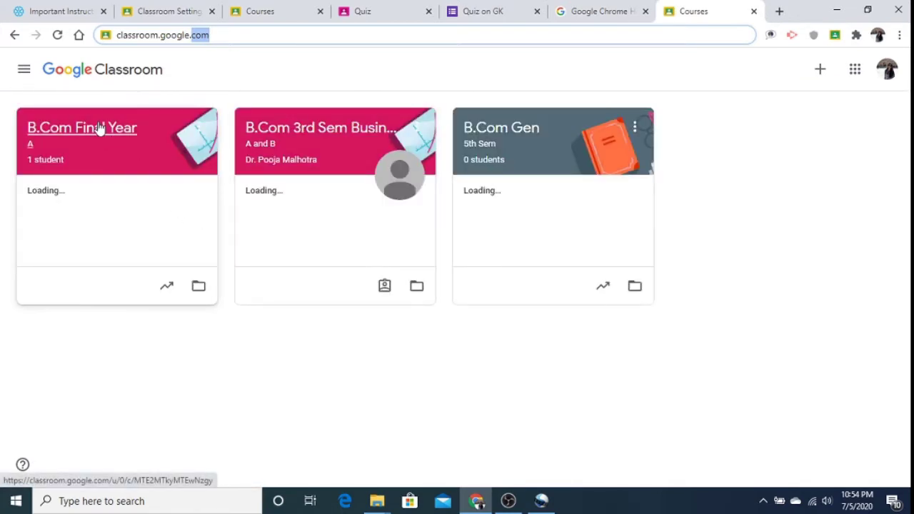
click(95, 128)
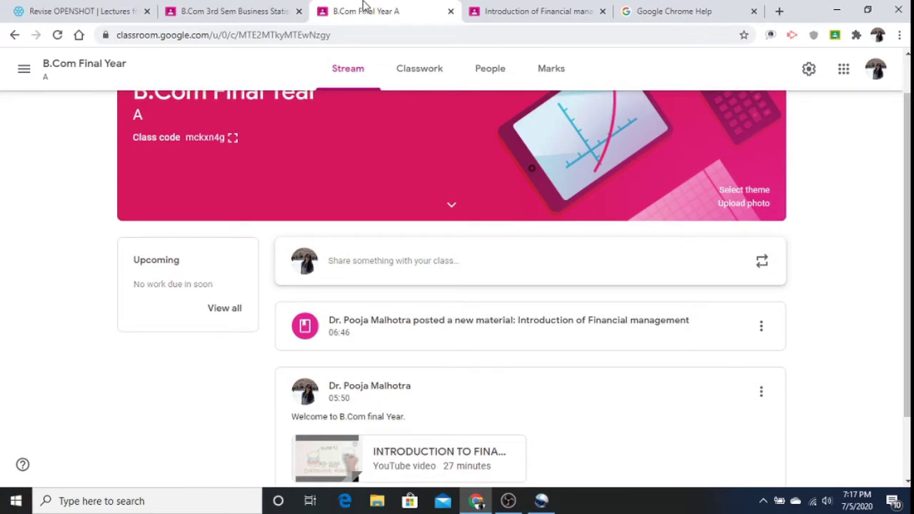
Create a new assignment in the class's classwork with the title "Define Financial management.".
click(415, 78)
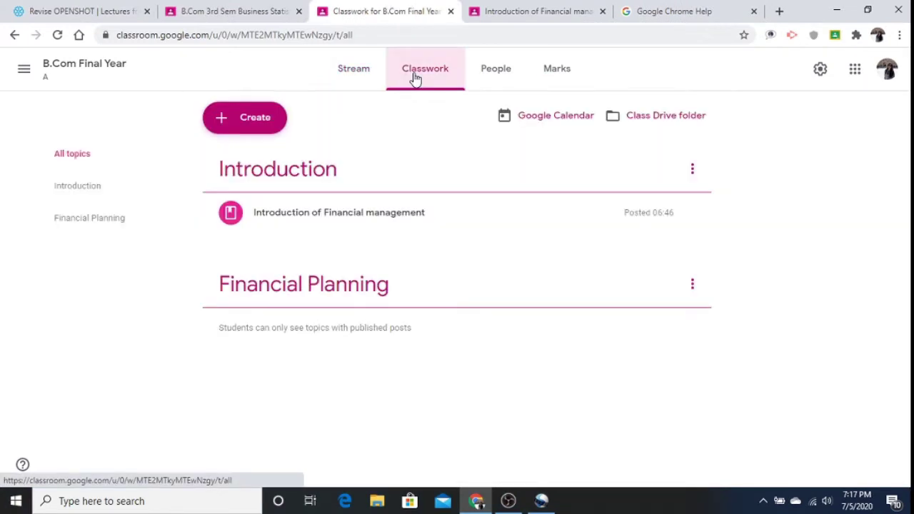
click(254, 123)
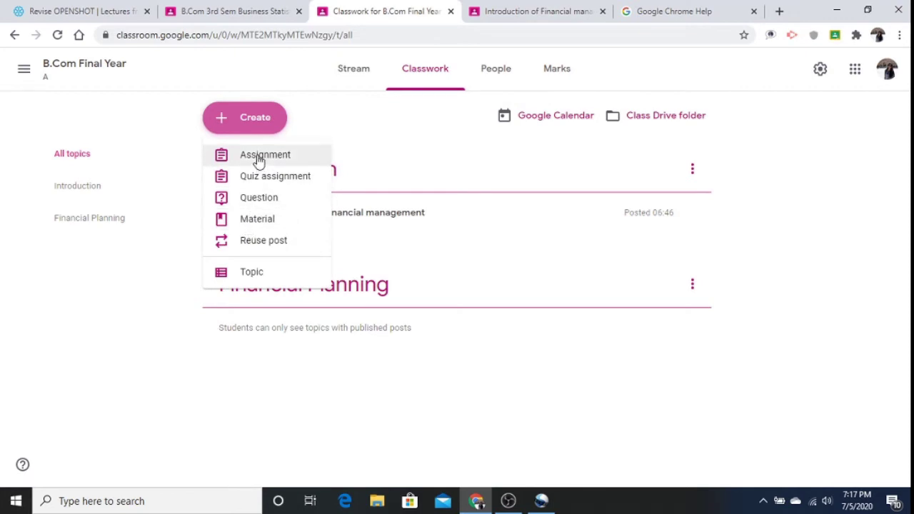
click(259, 159)
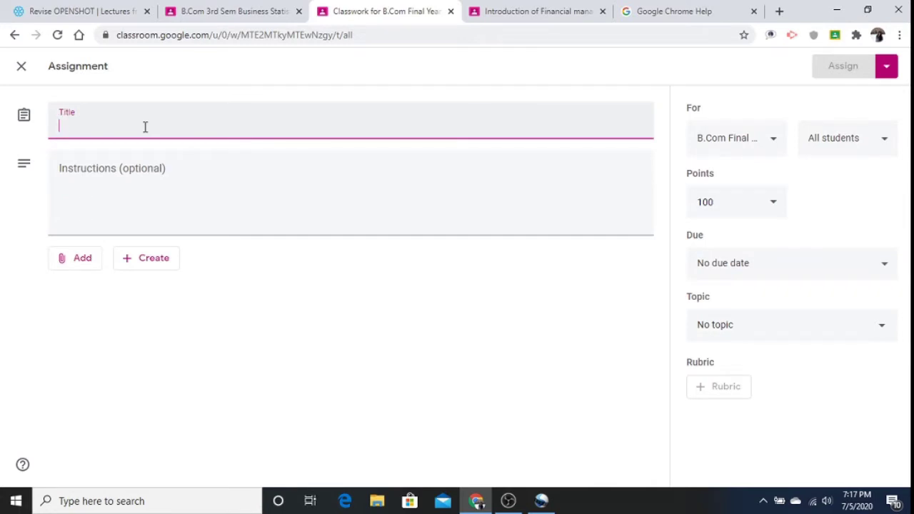
text(Defi)
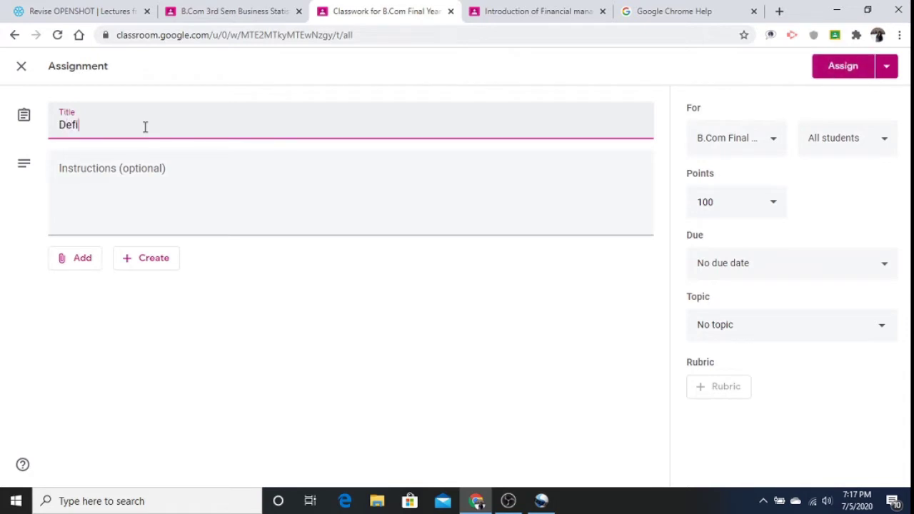
text(ne Financial managemen)
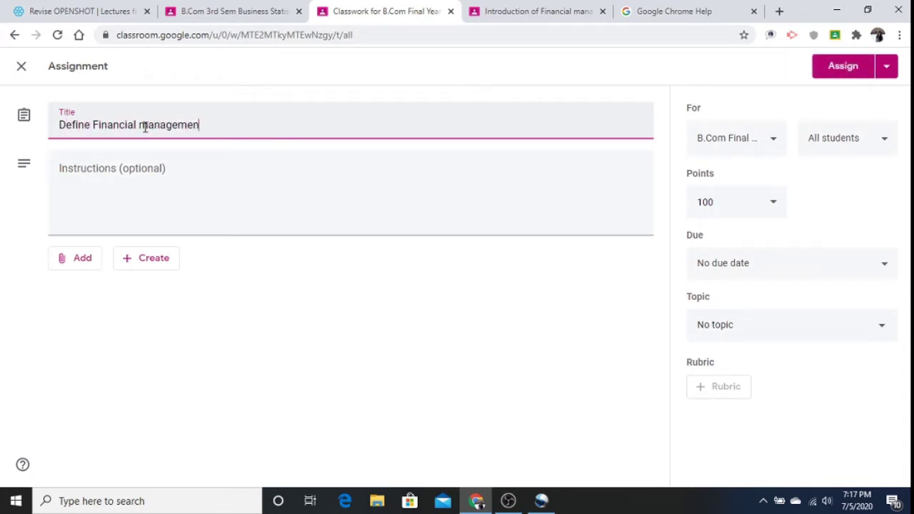
text(t.)
Enter "Matter should be creative." as the assignment's instructions.
click(141, 168)
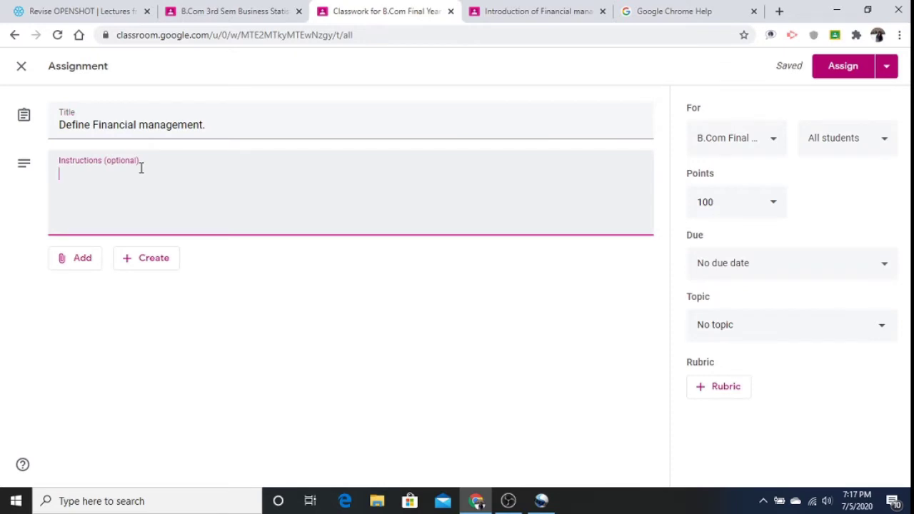
text(Matter sh)
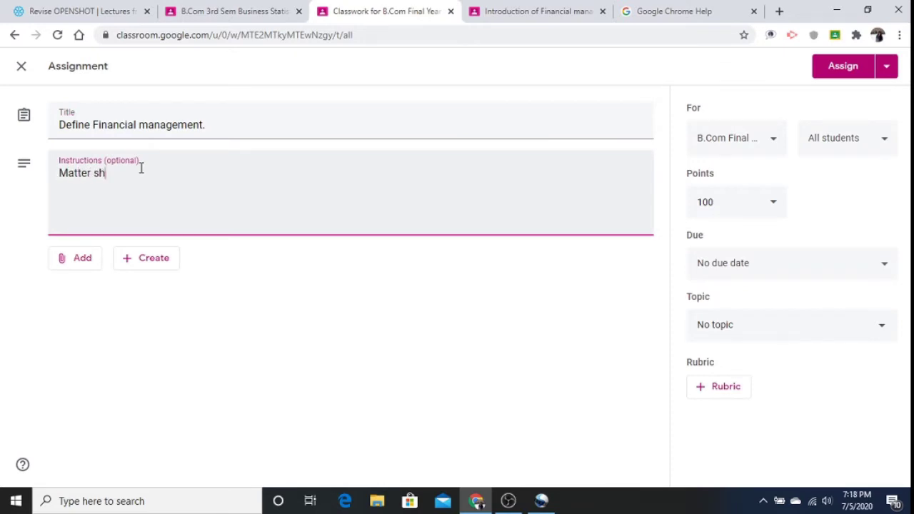
text(ou)
key(BackSpace)
text(ould be creative.)
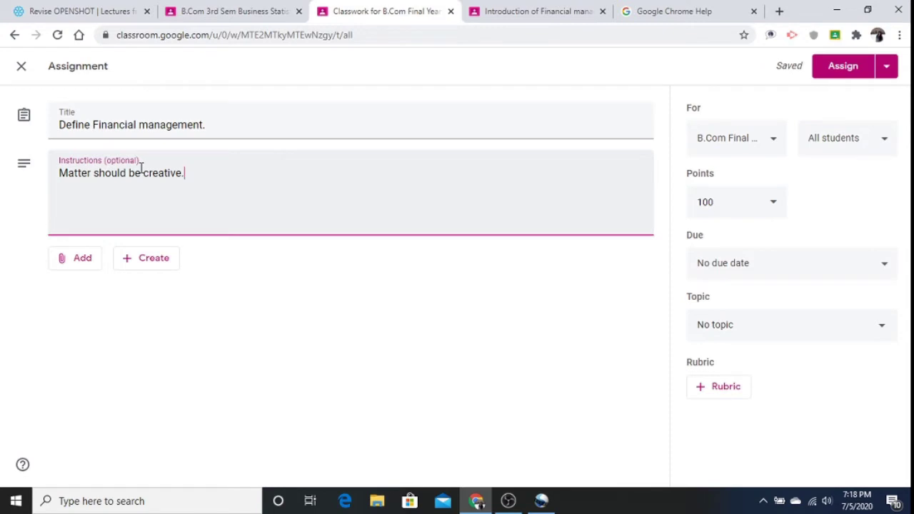
Review the assignment's attachment sources and the classes and students it can be assigned to.
click(74, 259)
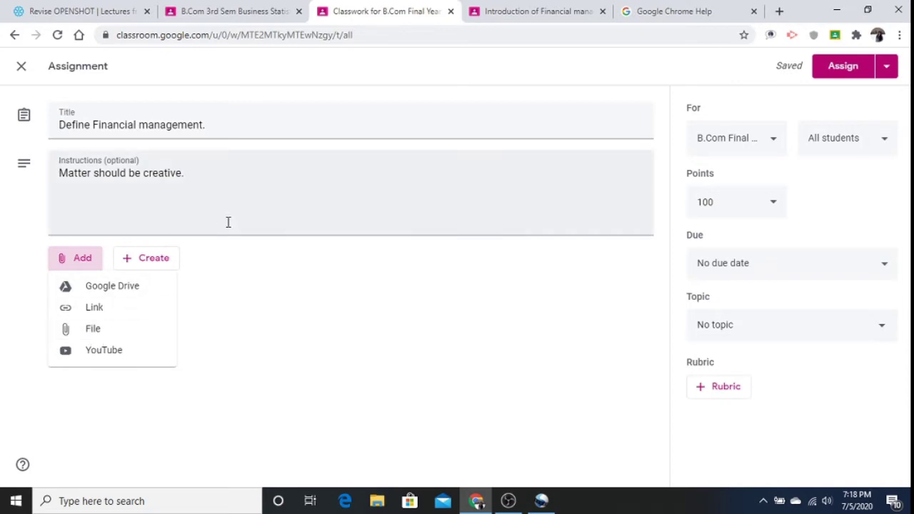
click(777, 140)
click(776, 141)
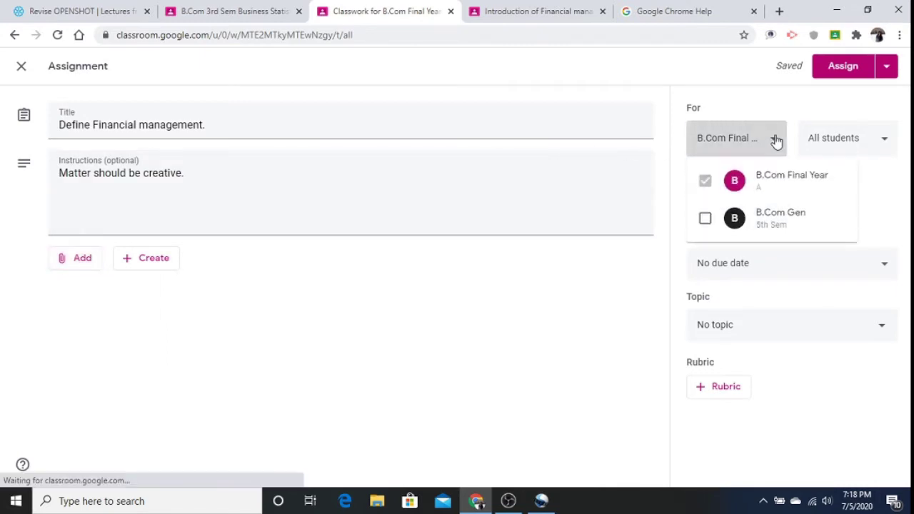
click(776, 141)
click(840, 142)
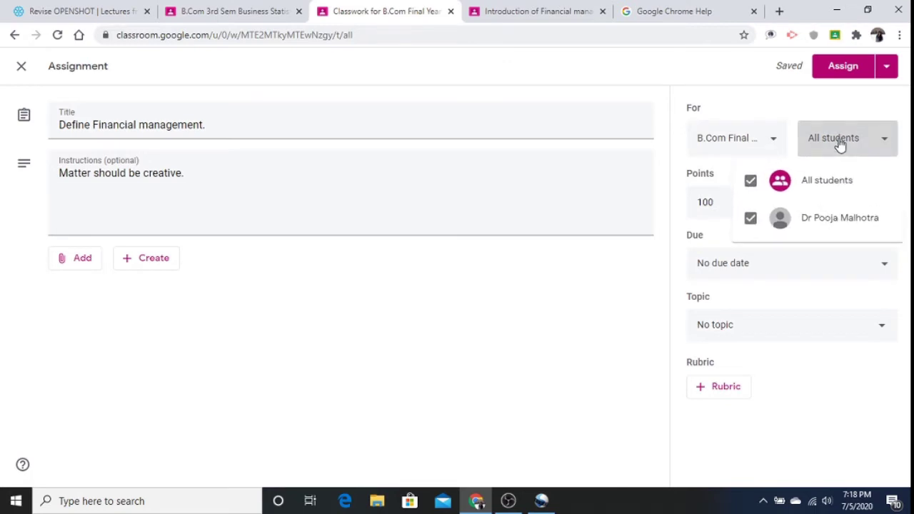
click(824, 153)
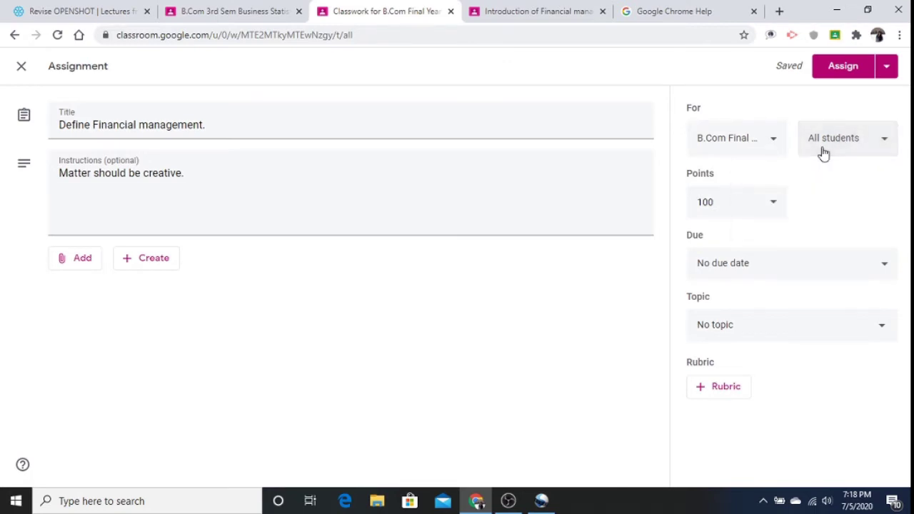
Set the assignment's points to 50.
click(733, 207)
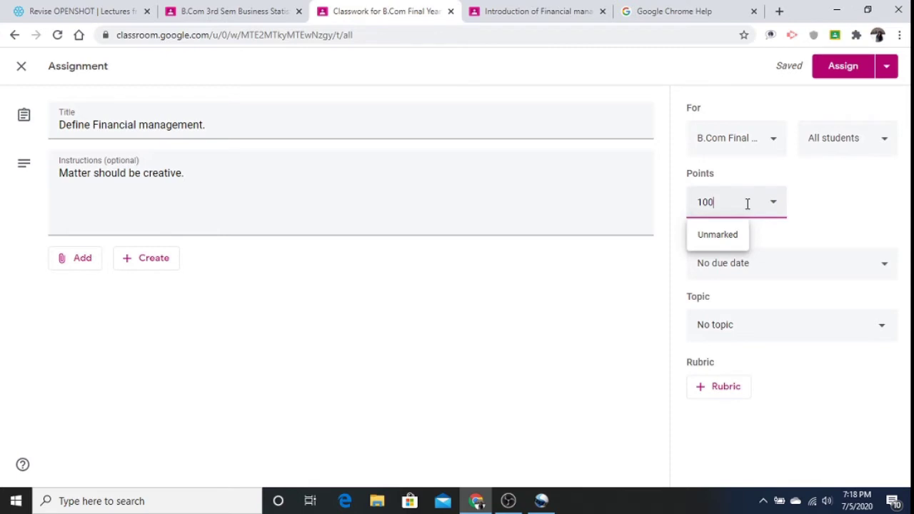
key(BackSpace)
key(BackSpace)
text(50)
Set the assignment's due date to 10 Jul 2020 and its due time to 11:00.
click(745, 272)
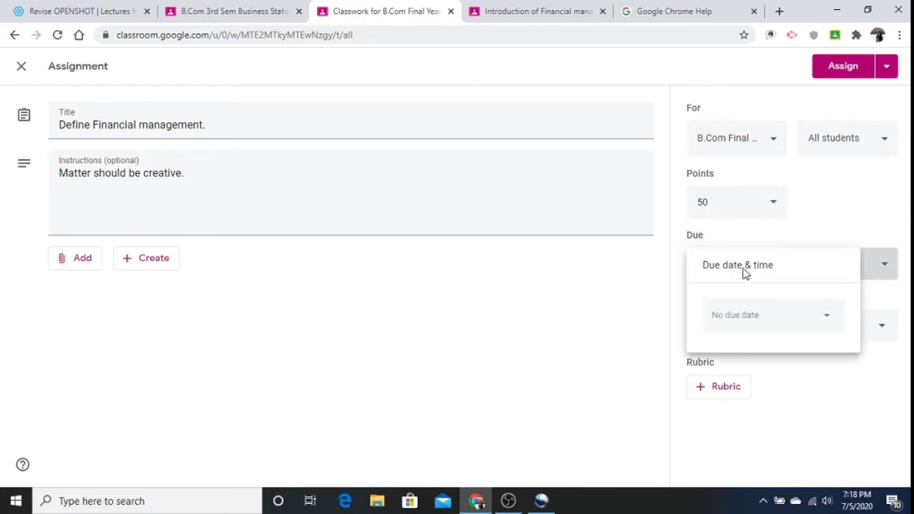
click(736, 320)
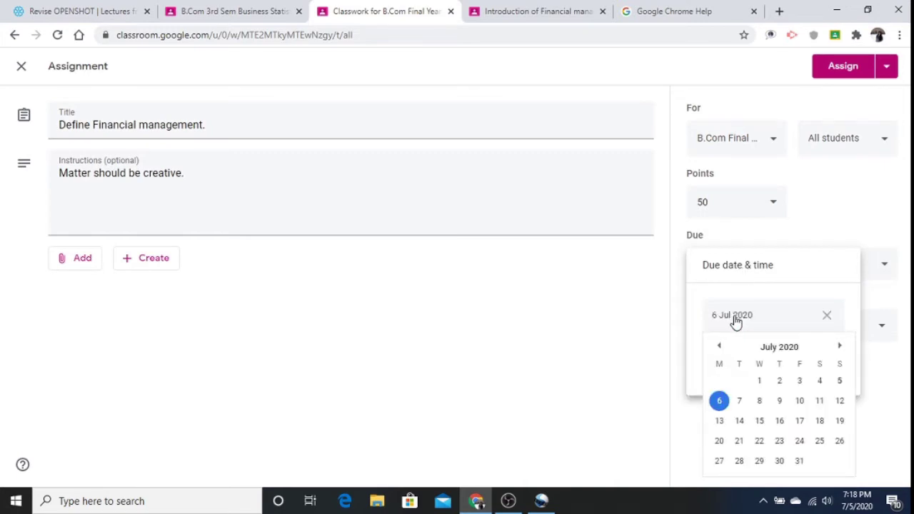
click(801, 402)
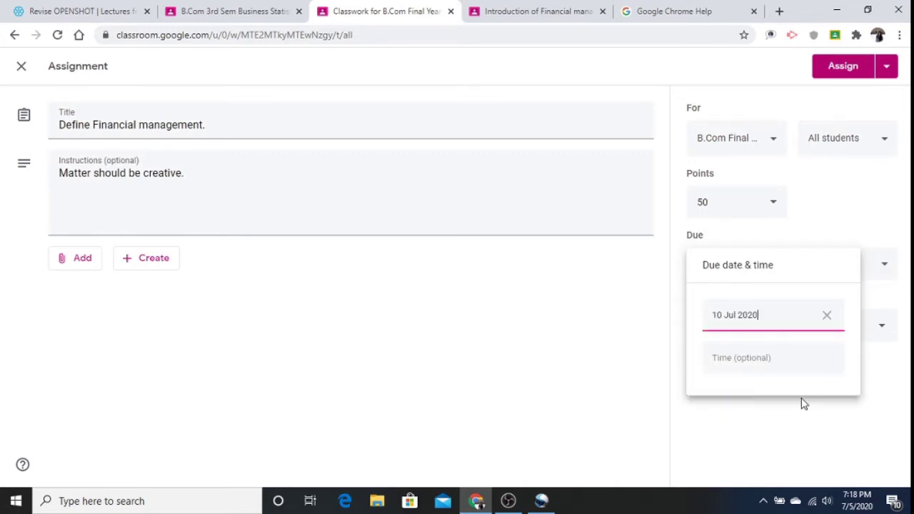
click(751, 350)
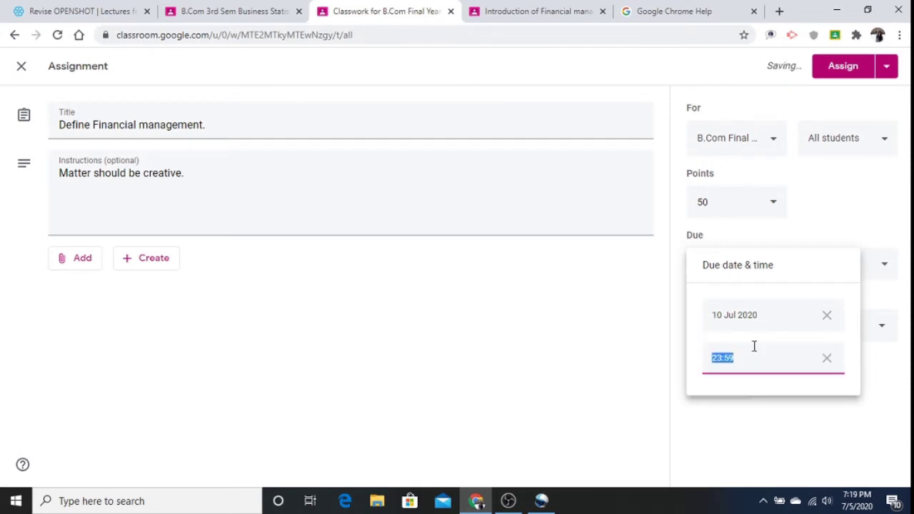
text(11)
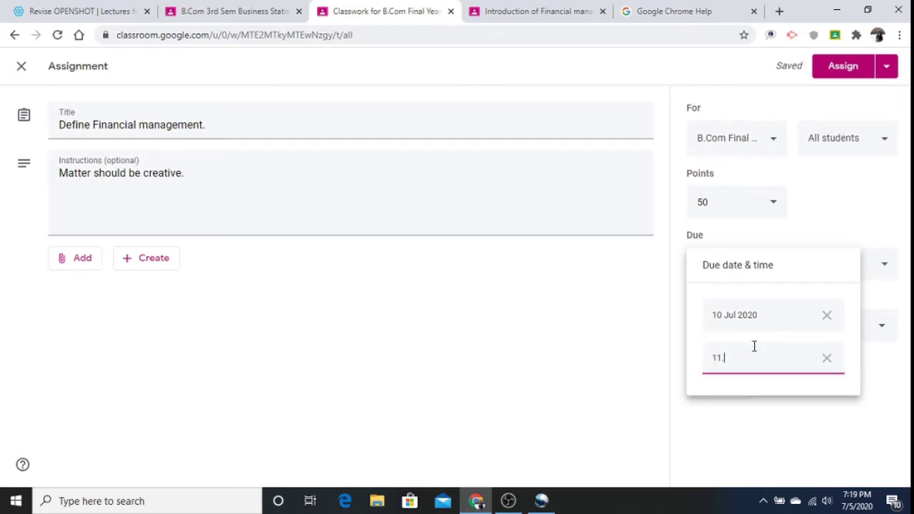
text(.00)
click(757, 414)
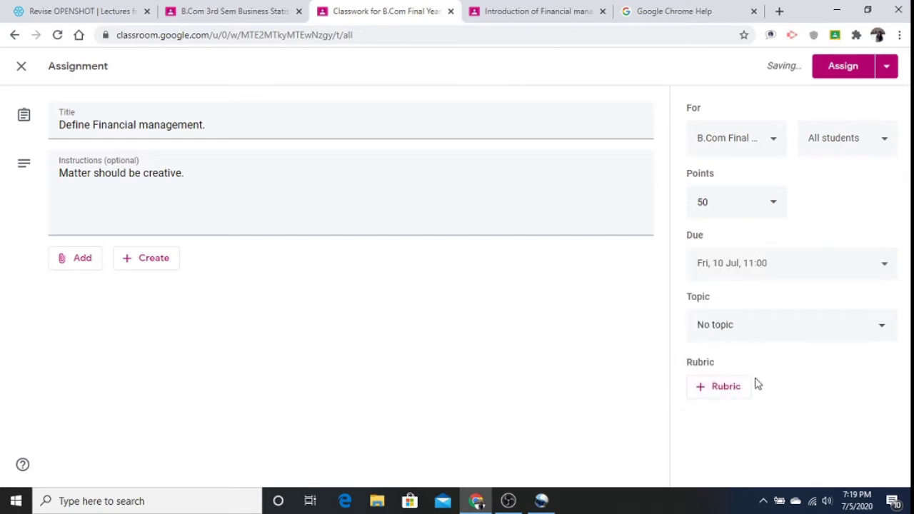
Create a rubric for the assignment with a criterion titled "Content" and the description "Content should be clear and specific".
click(723, 397)
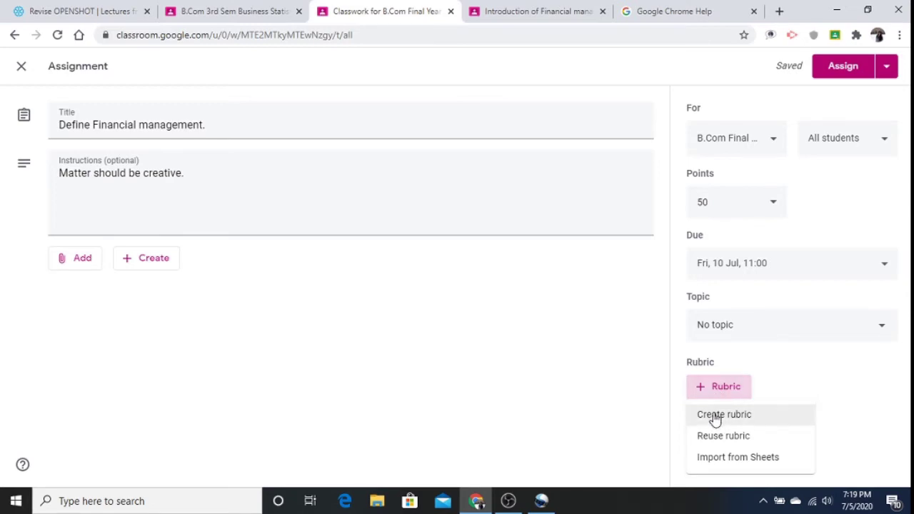
click(715, 418)
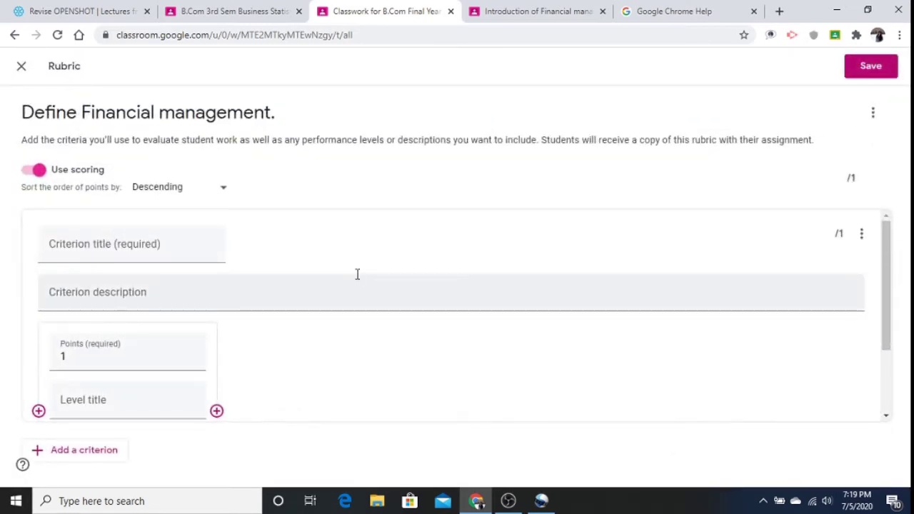
click(90, 244)
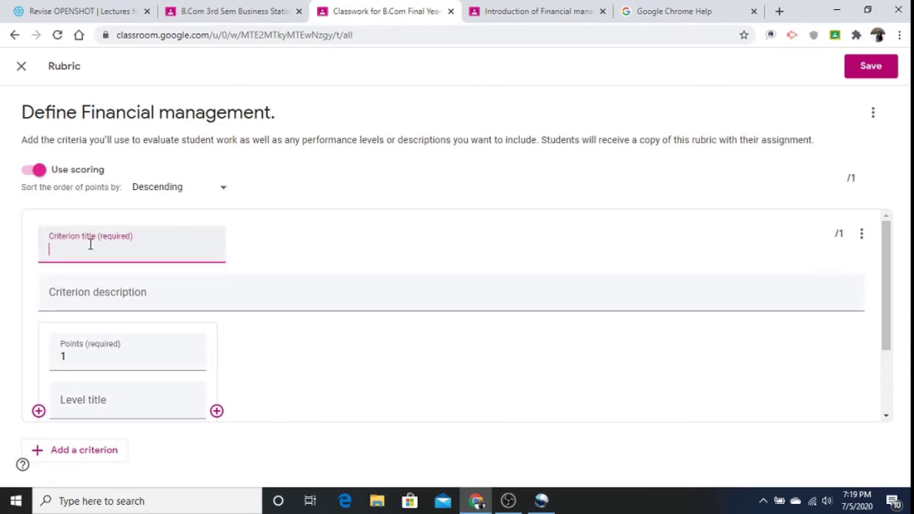
text(Content)
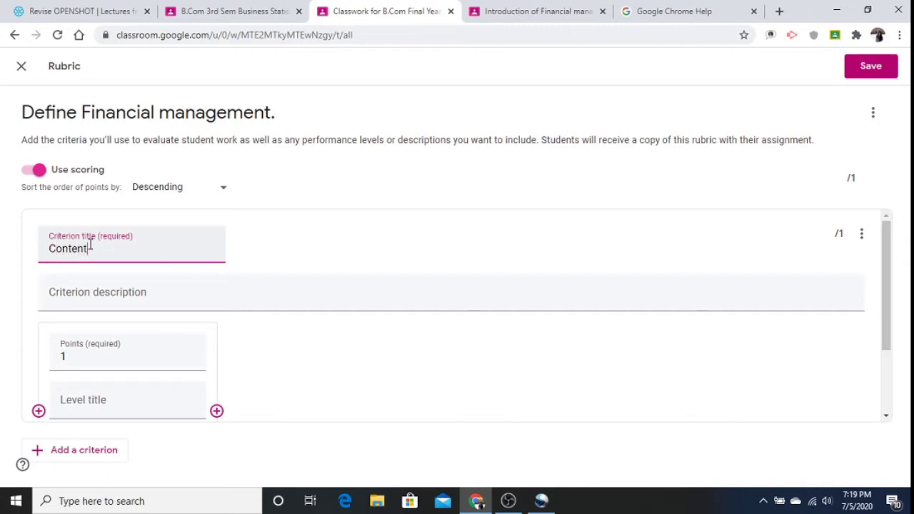
click(77, 295)
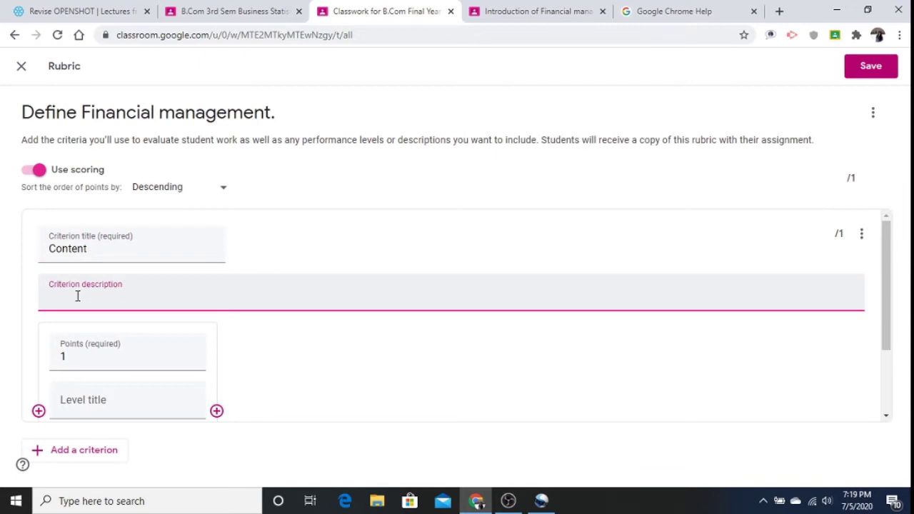
text(Content should be clear an)
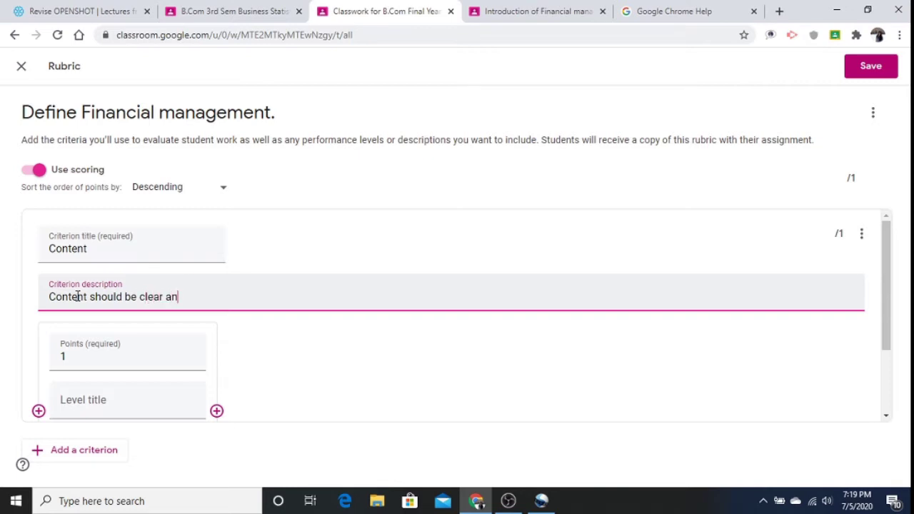
text(d specific)
Define the Content criterion's first level with 10 points, the title "Excellent" and the description "content is very good and unique".
click(169, 357)
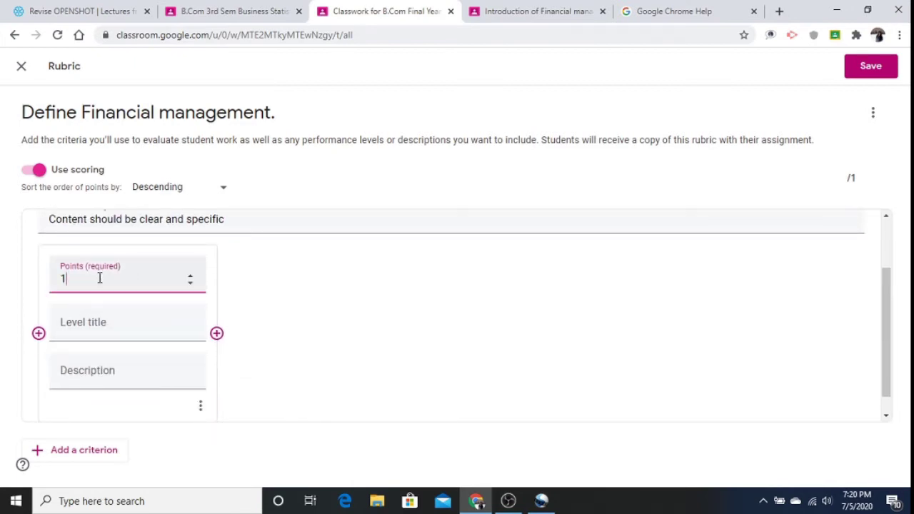
text(10)
click(100, 323)
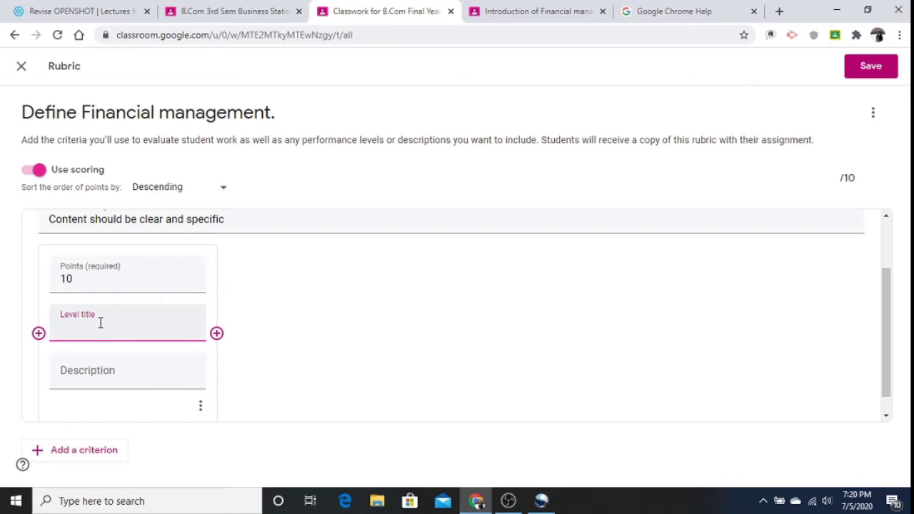
text(xcellent)
click(94, 370)
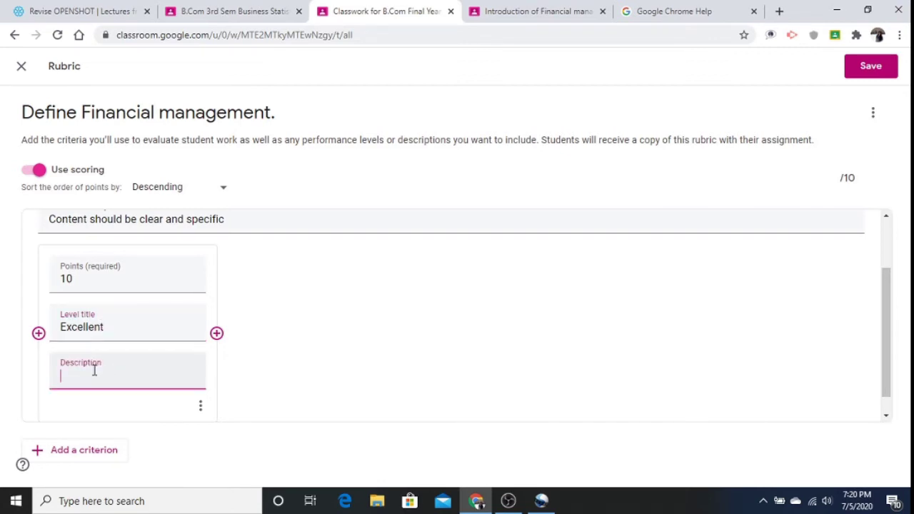
text(content is very good and unique)
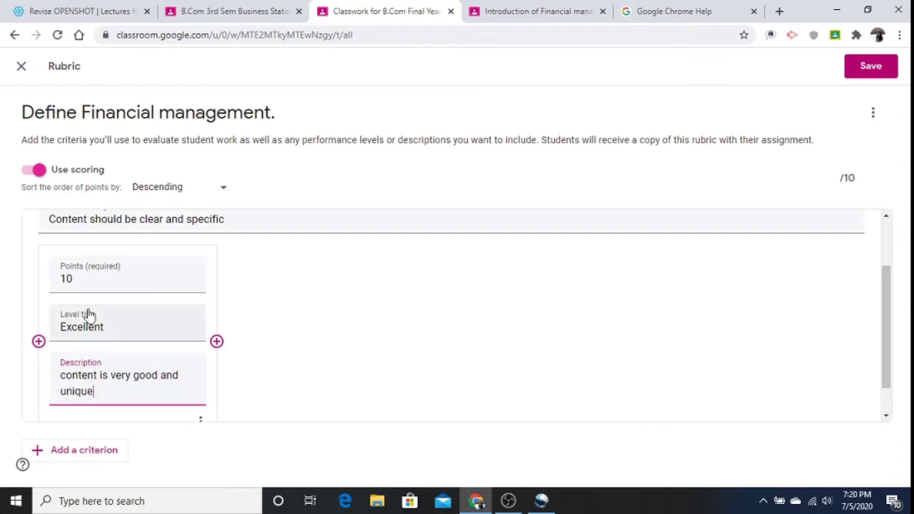
Add a second level to the Content criterion with 6 points, the title "Good" and the description "content is good".
click(216, 342)
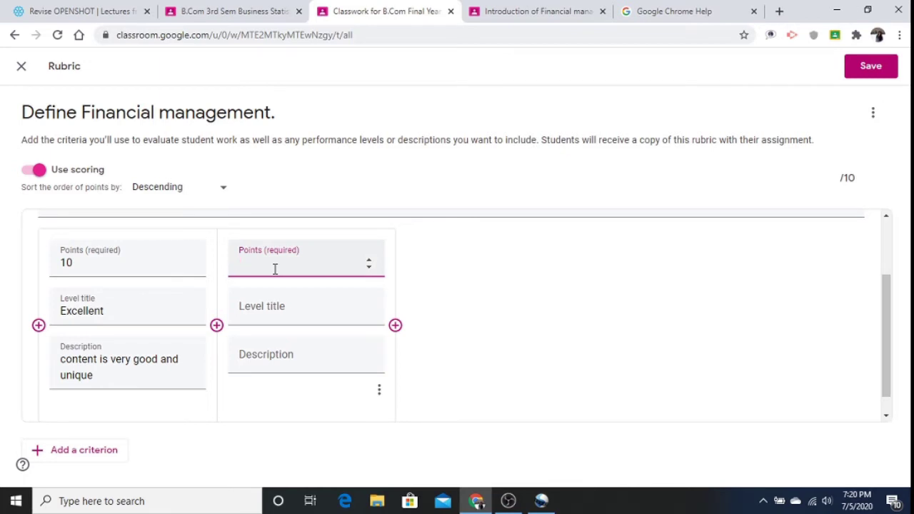
text(6)
click(266, 309)
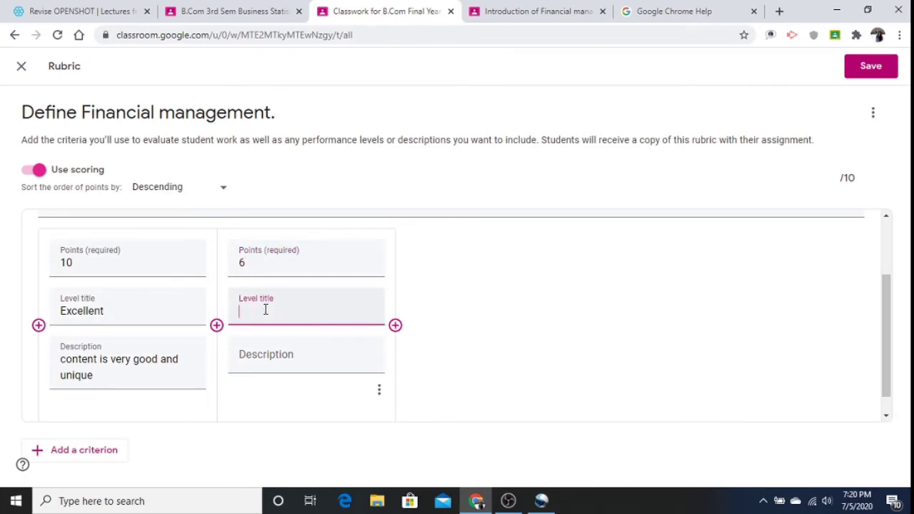
text(Good)
click(259, 360)
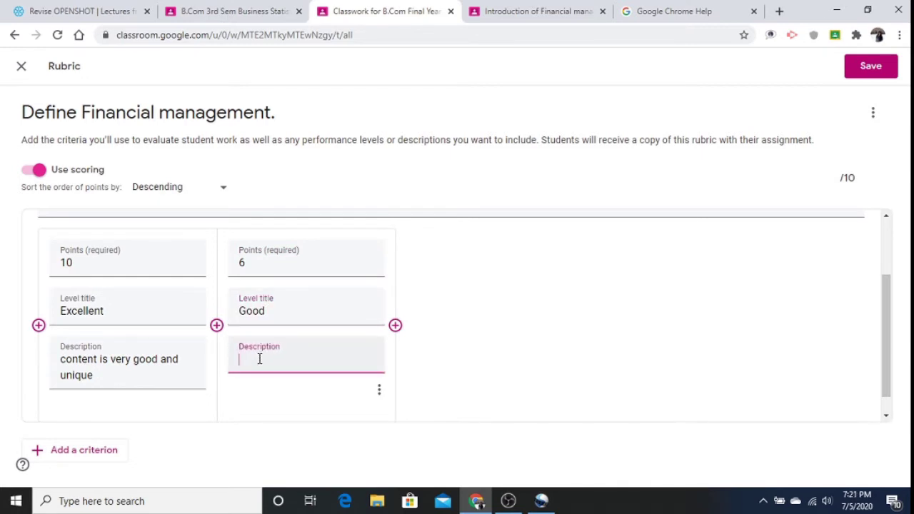
text(content is good)
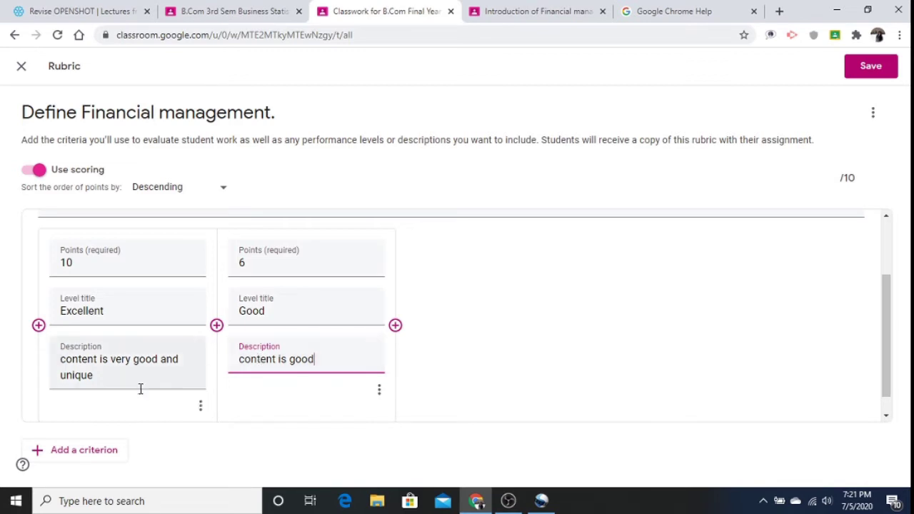
click(118, 384)
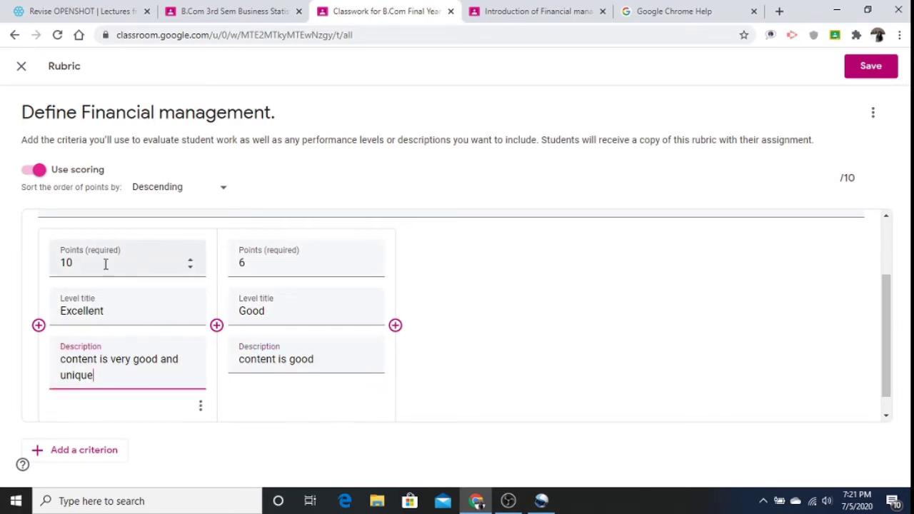
Add a third level to the Content criterion with 3 points, the title "below average" and the description "content is not upto mark".
click(395, 325)
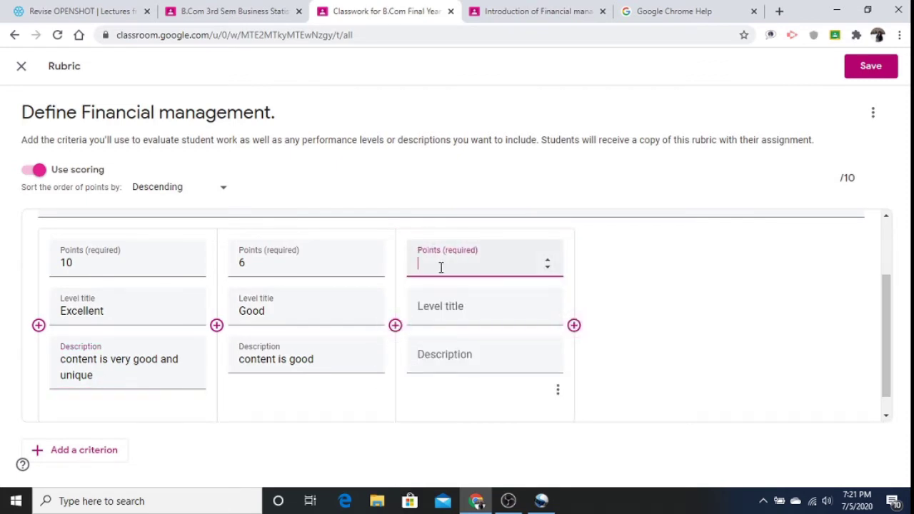
text(3)
click(433, 312)
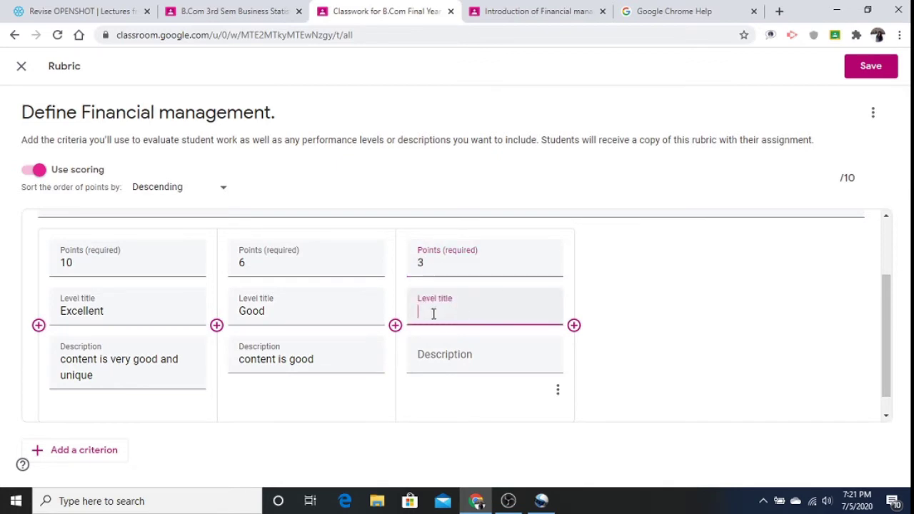
text(below a)
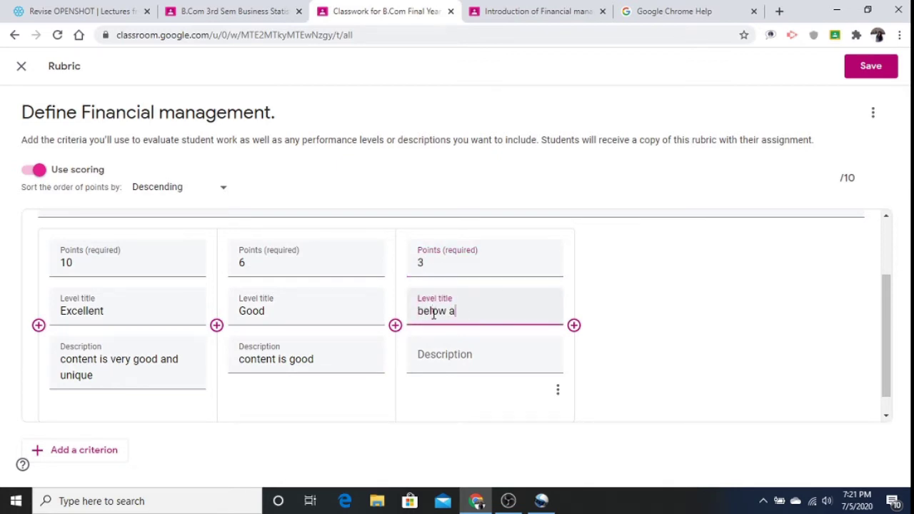
text(verage)
click(432, 354)
text(co)
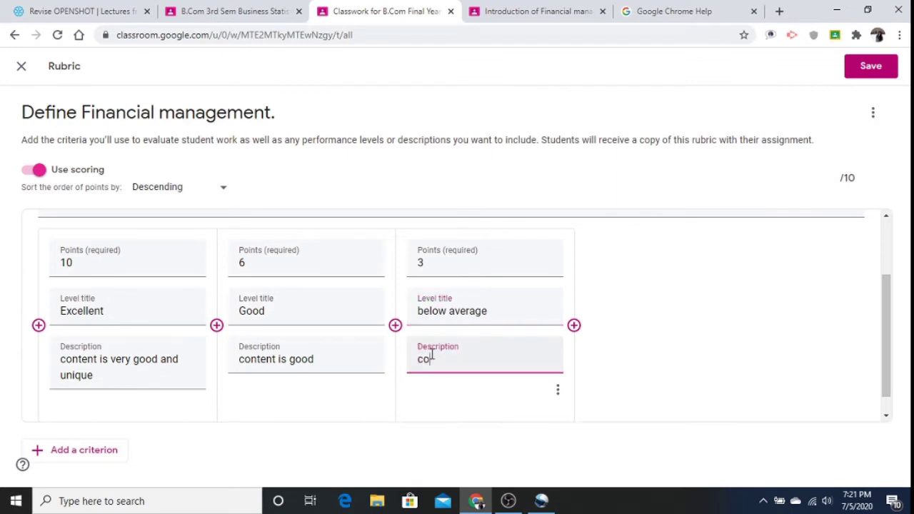
text(ntent is not upto mark)
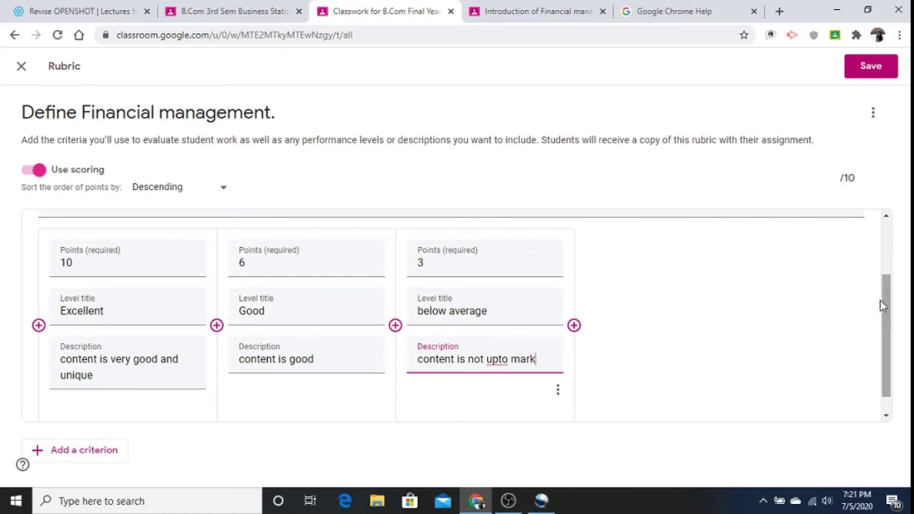
Add a second rubric criterion titled "Presentation".
click(74, 457)
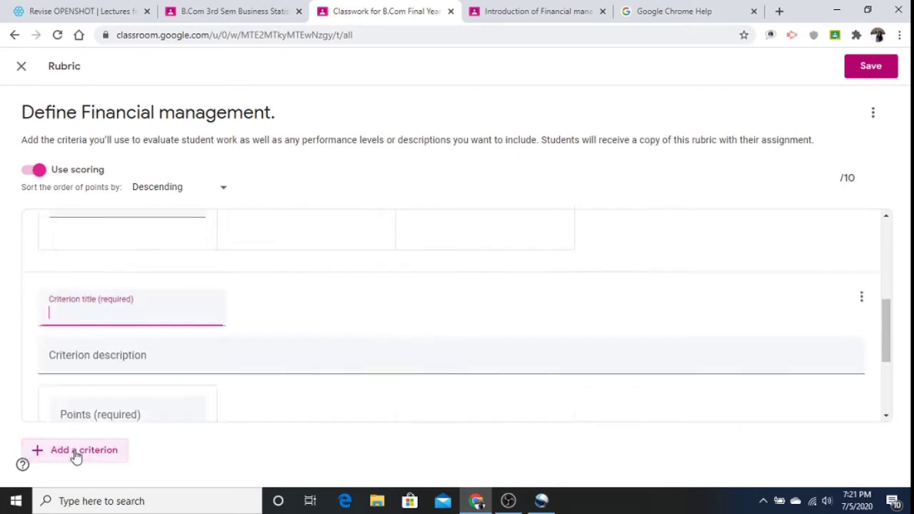
text(Presentation)
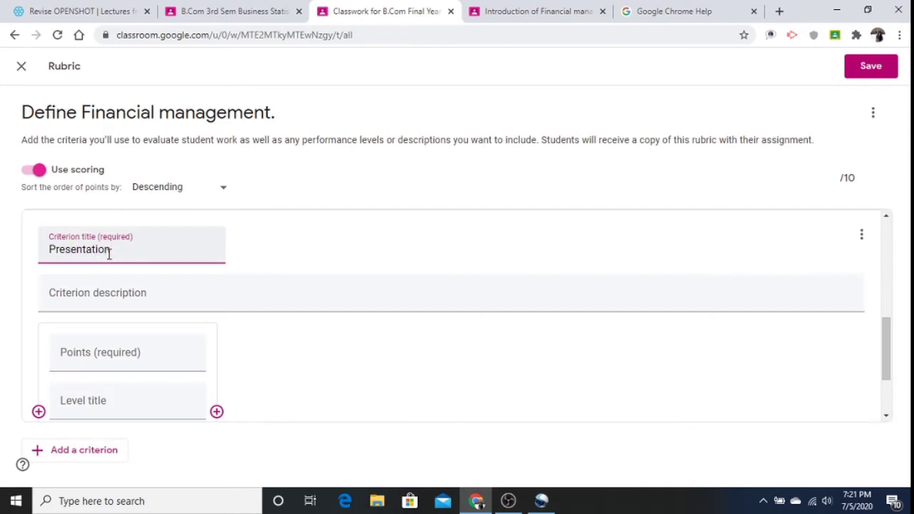
click(155, 309)
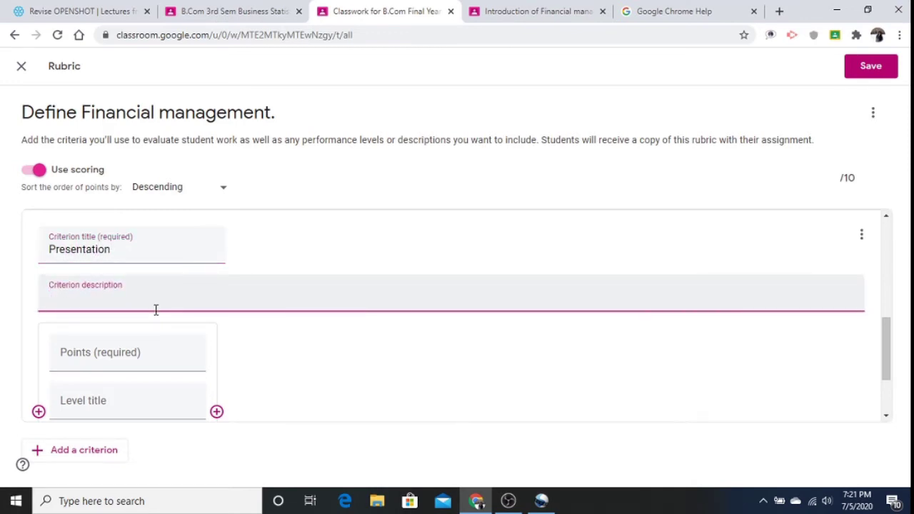
Define the Presentation criterion's first level with 10 points, the title "1" and the description "excellent".
click(133, 353)
text(10)
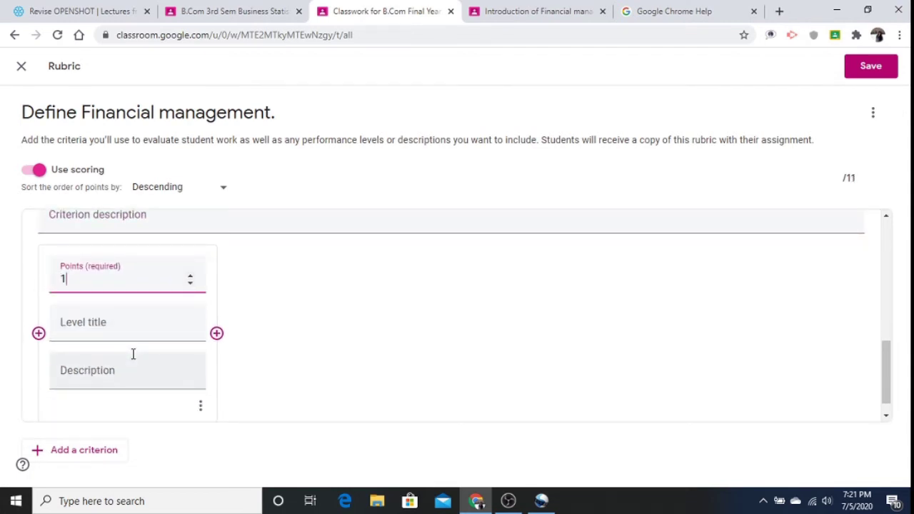
click(121, 333)
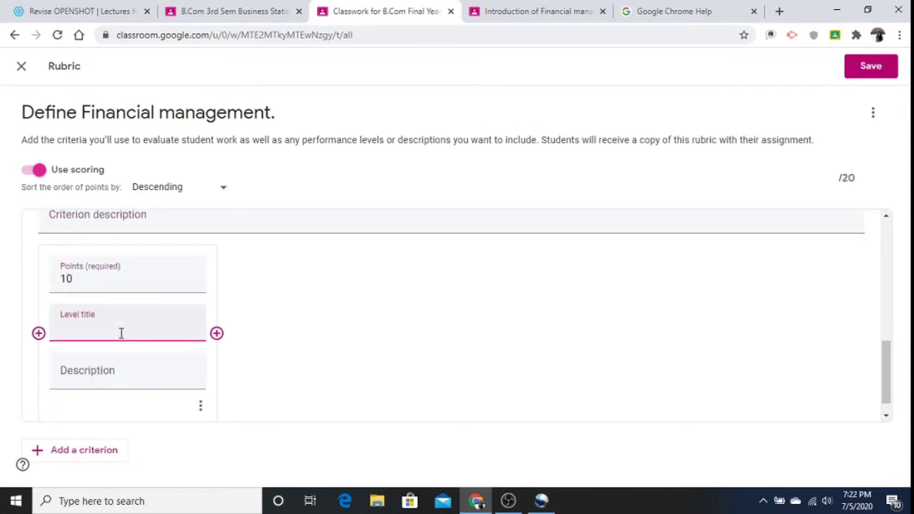
text(excellent)
key(BackSpace)
key(BackSpace)
key(BackSpace)
key(BackSpace)
key(BackSpace)
key(BackSpace)
key(BackSpace)
key(BackSpace)
click(109, 372)
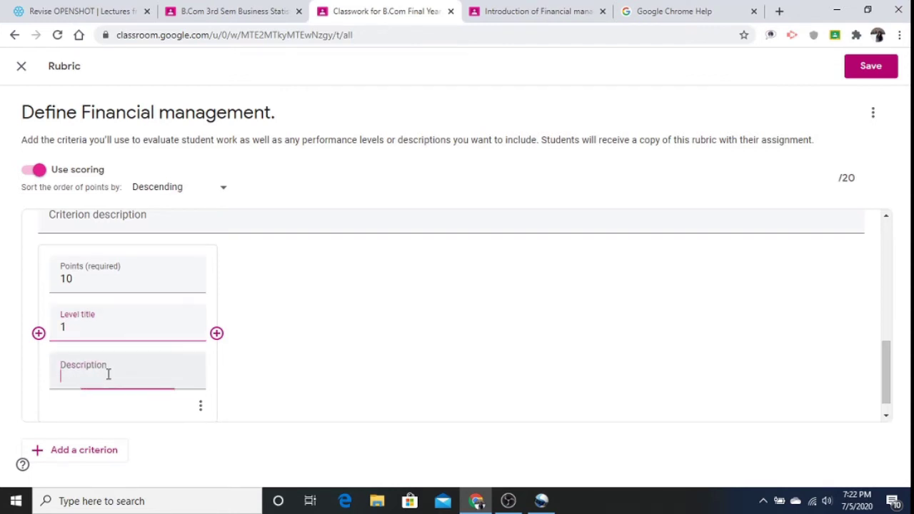
text(excellent)
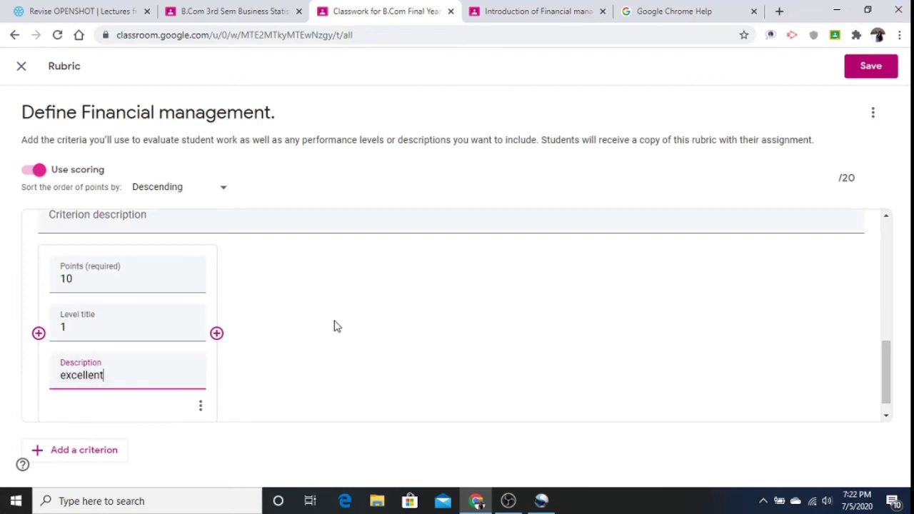
Add a second level to the Presentation criterion with 8 points, the title "2" and the description "very good".
click(217, 333)
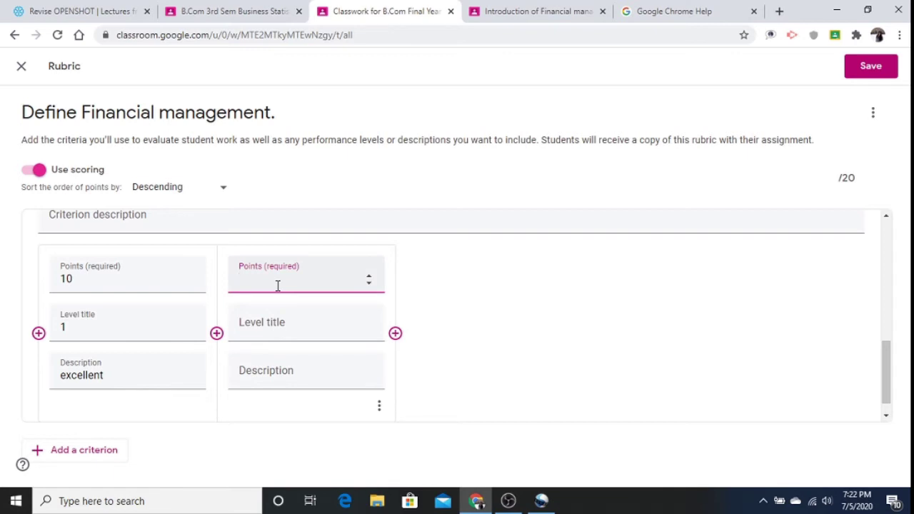
text(8)
click(271, 327)
text(2)
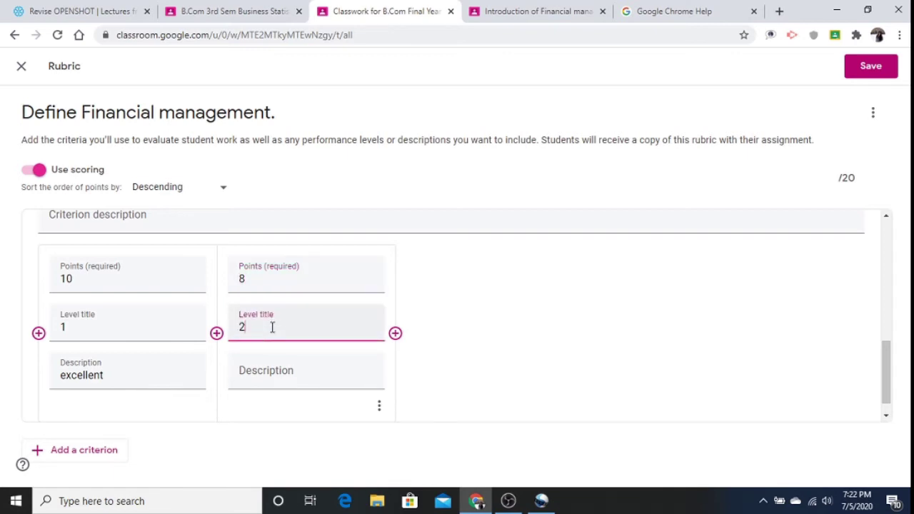
click(264, 371)
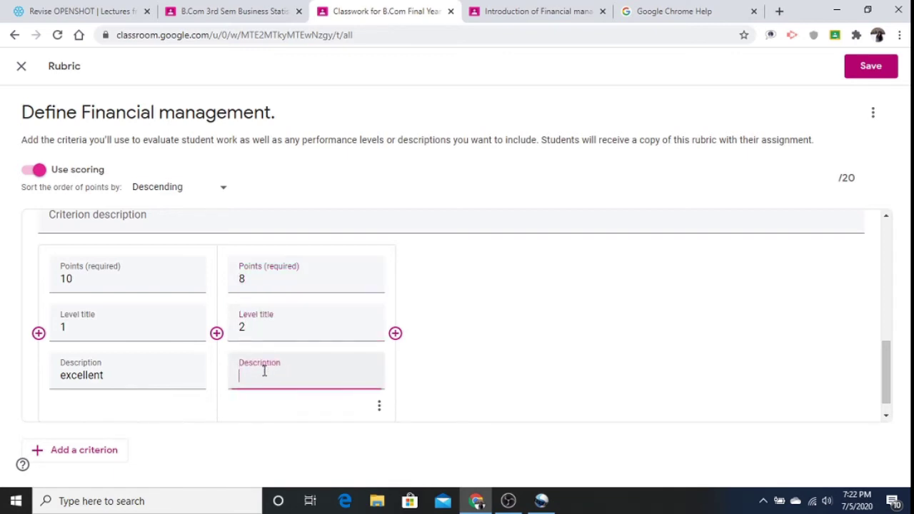
text(very good)
Add a third level to the Presentation criterion with 5 points, the title "3" and the description "good".
click(395, 333)
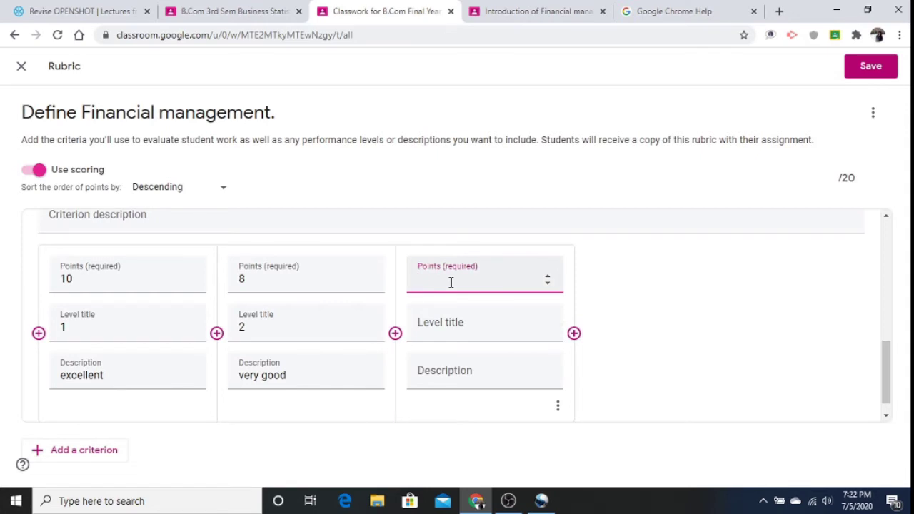
click(431, 332)
text(3)
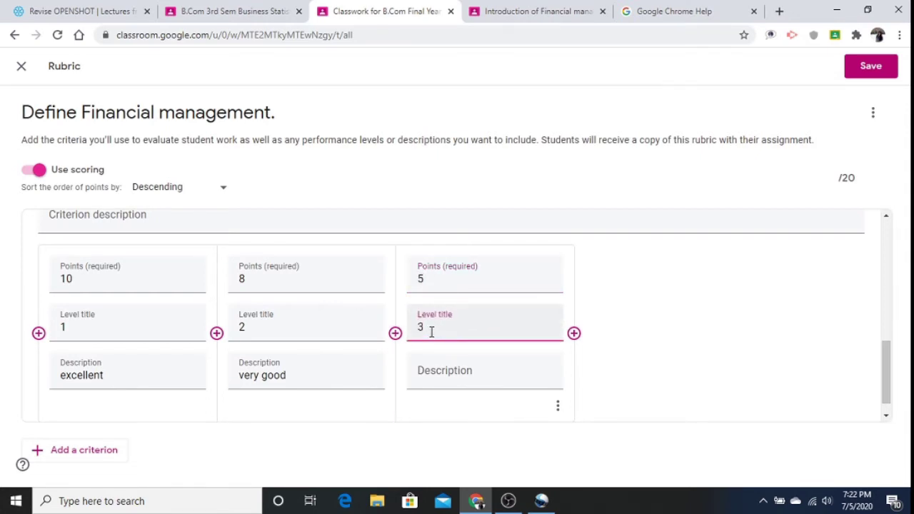
click(435, 377)
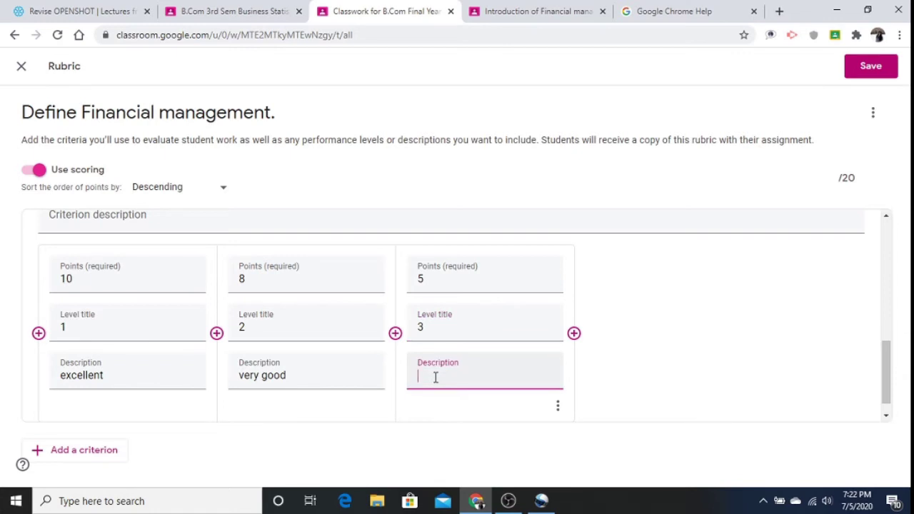
text(good)
Add a fourth level to the Presentation criterion with 2 points, the title "4" and the description "below average".
click(574, 333)
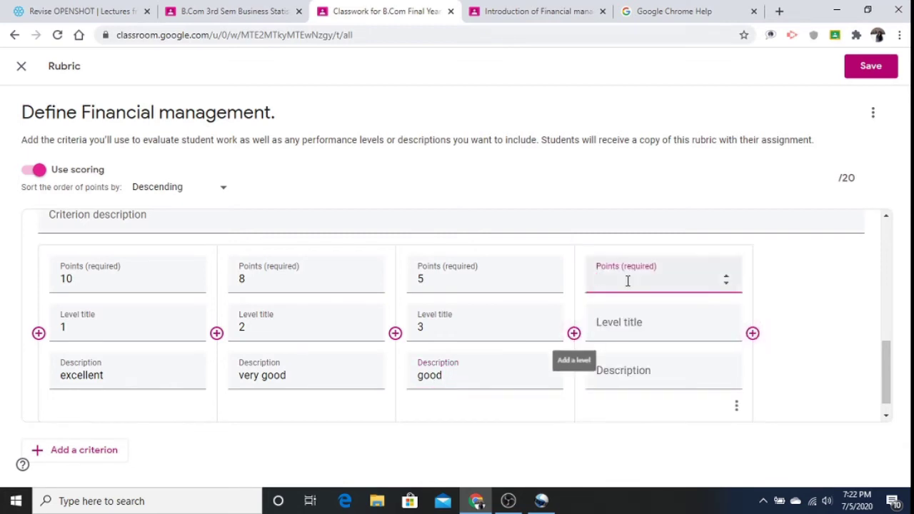
text(2)
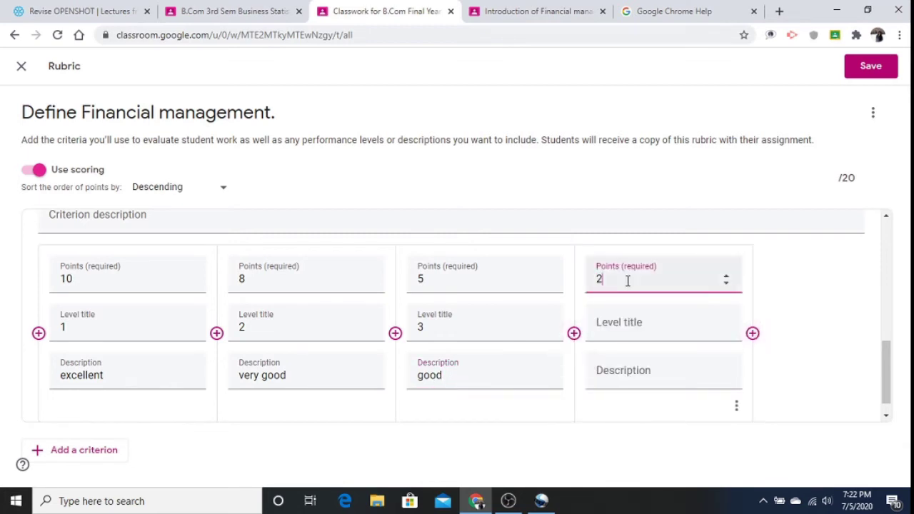
click(618, 322)
text(4)
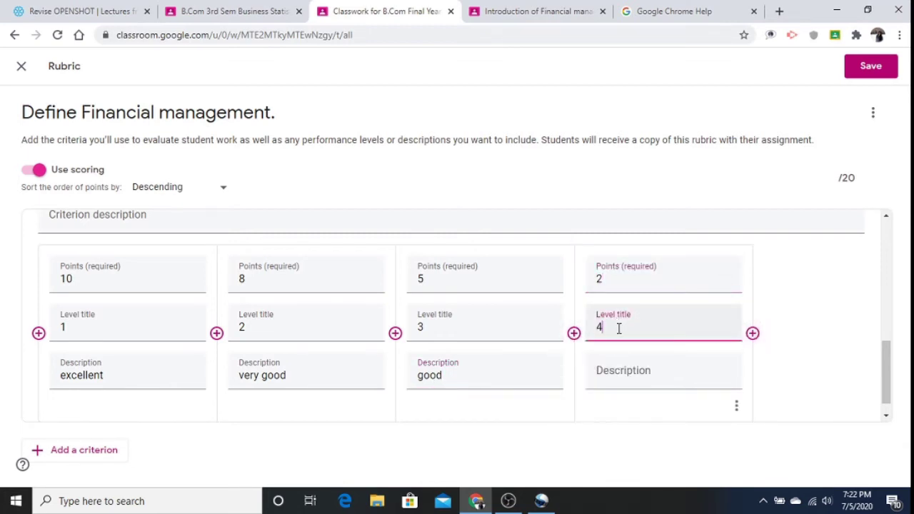
click(613, 377)
text(below )
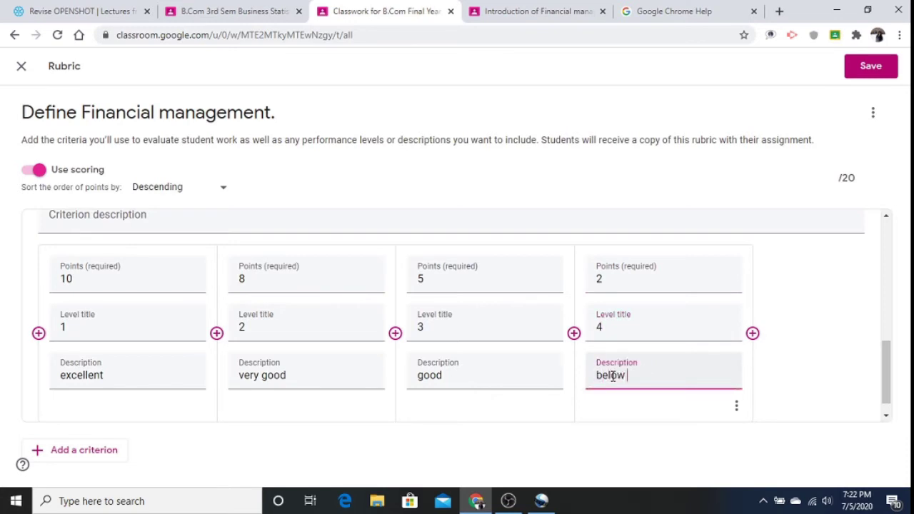
text(average)
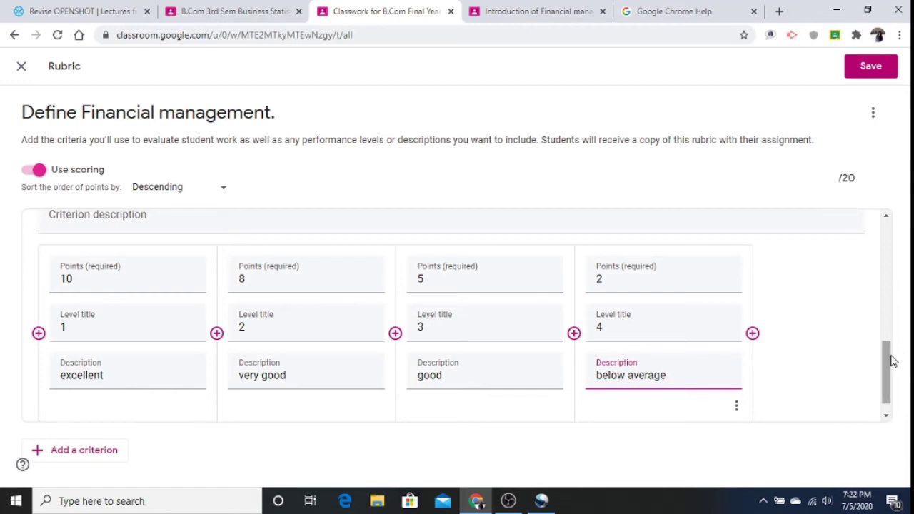
Look back over the rubric's criteria and save the rubric to the assignment.
drag(886, 366, 898, 218)
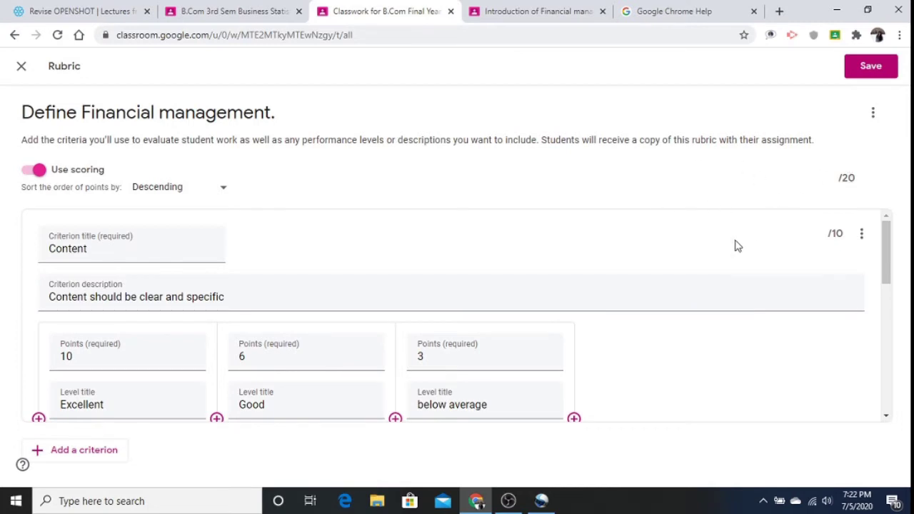
click(870, 68)
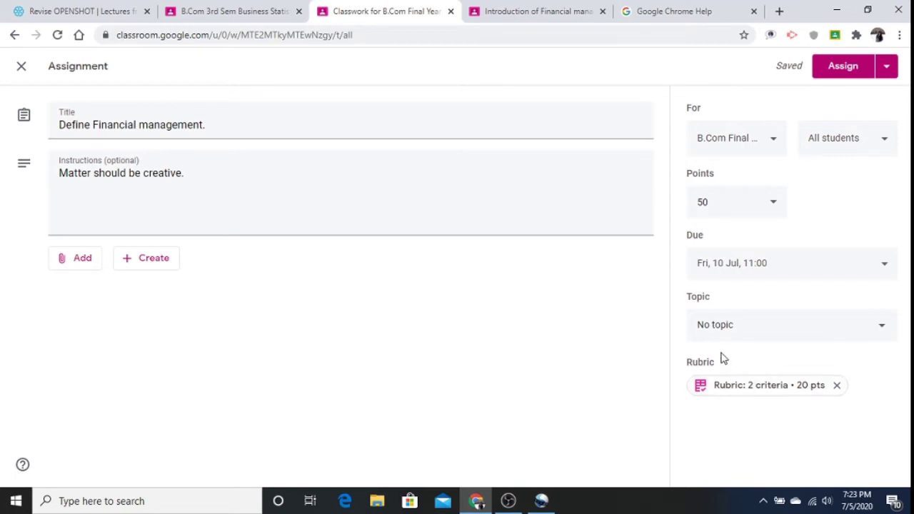
click(711, 203)
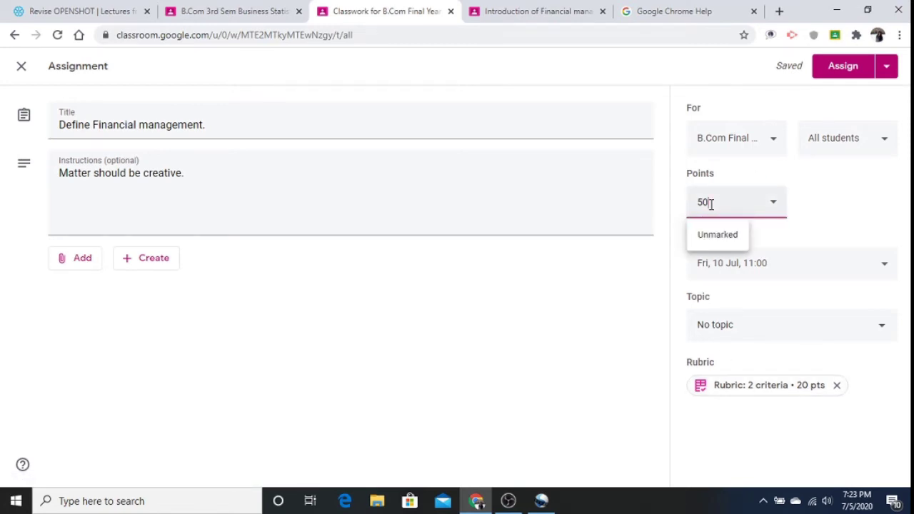
click(617, 320)
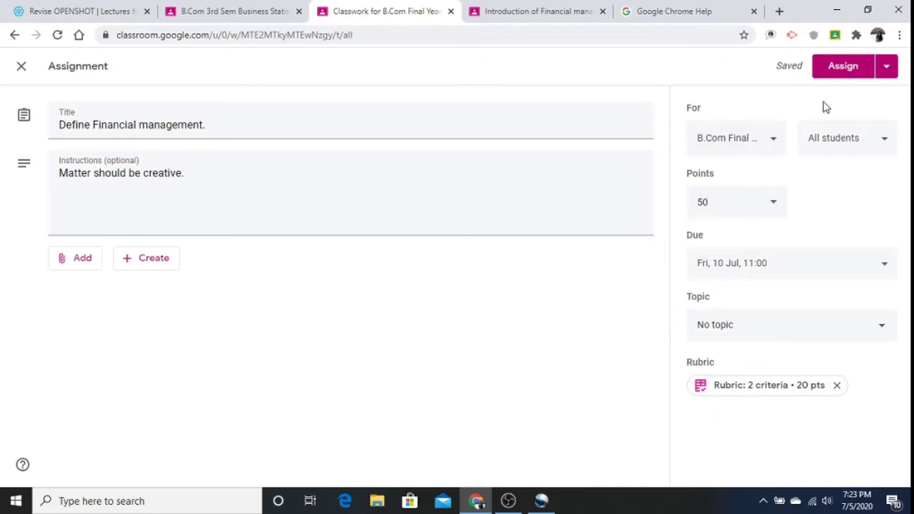
click(888, 69)
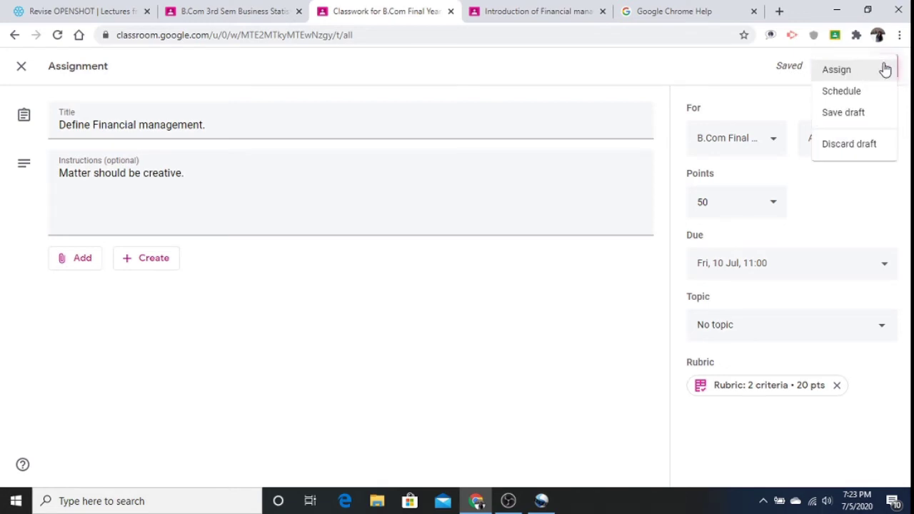
click(839, 91)
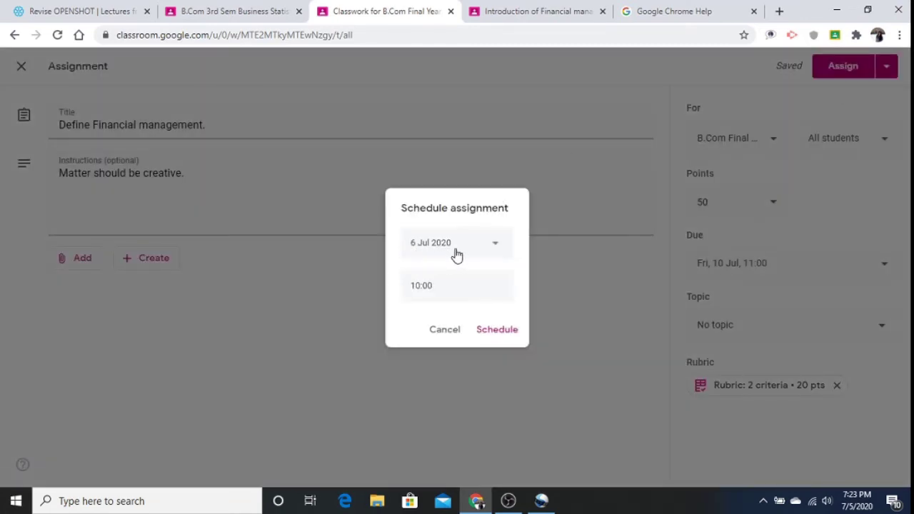
click(452, 329)
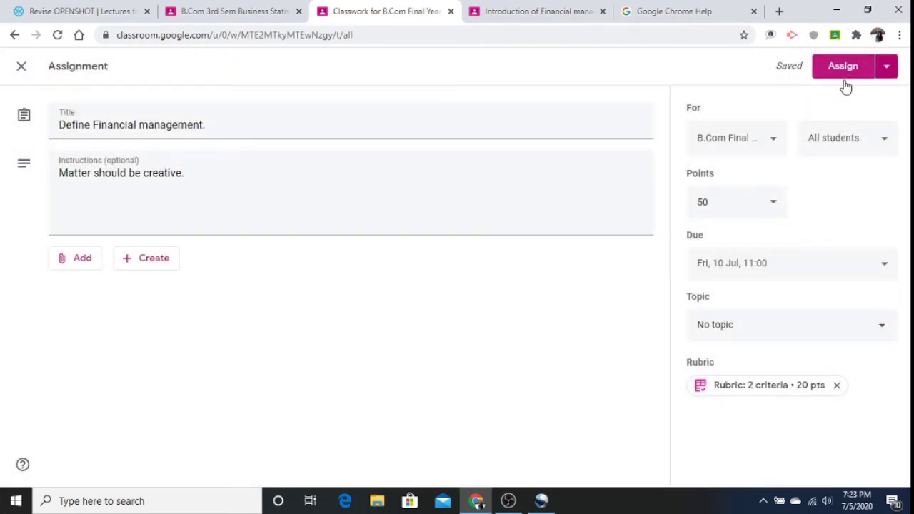
Assign the Define Financial management assignment to the class and open the class stream.
click(890, 67)
click(838, 66)
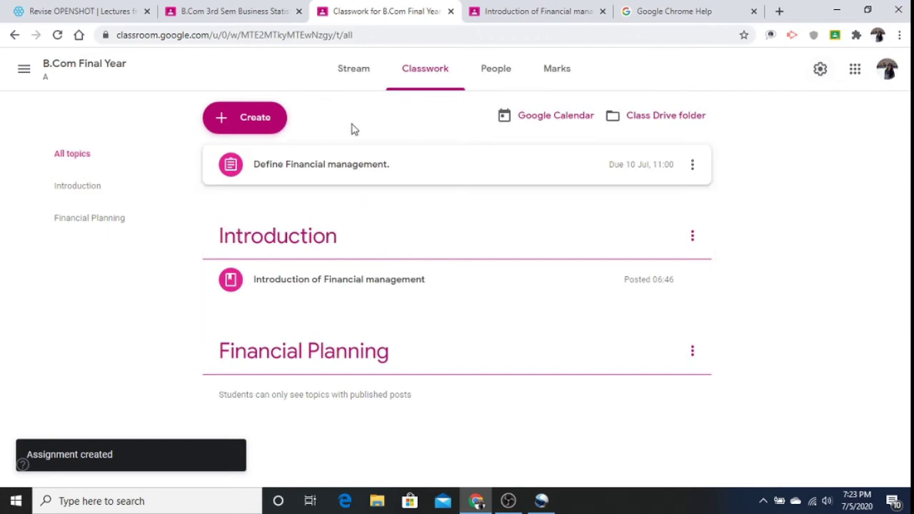
click(345, 88)
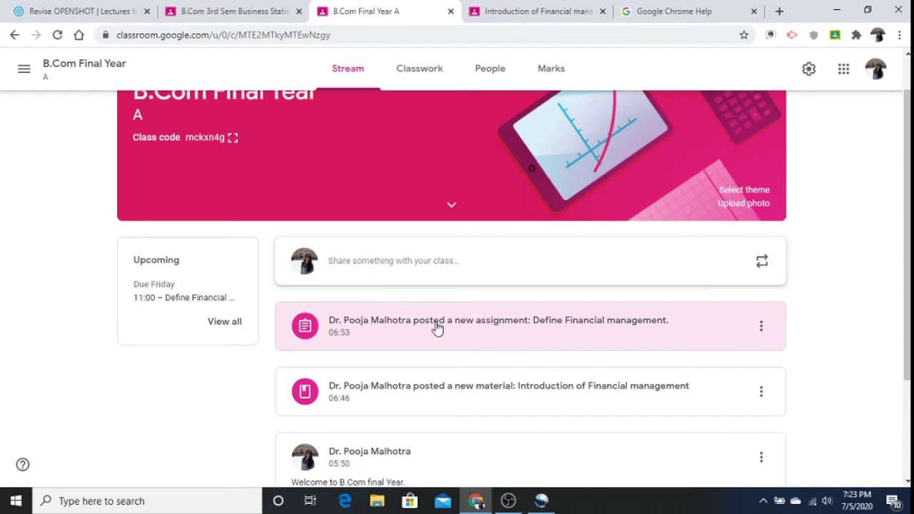
Switch to the student's view of the class, refresh it and open the Define Financial management assignment from the stream.
click(544, 8)
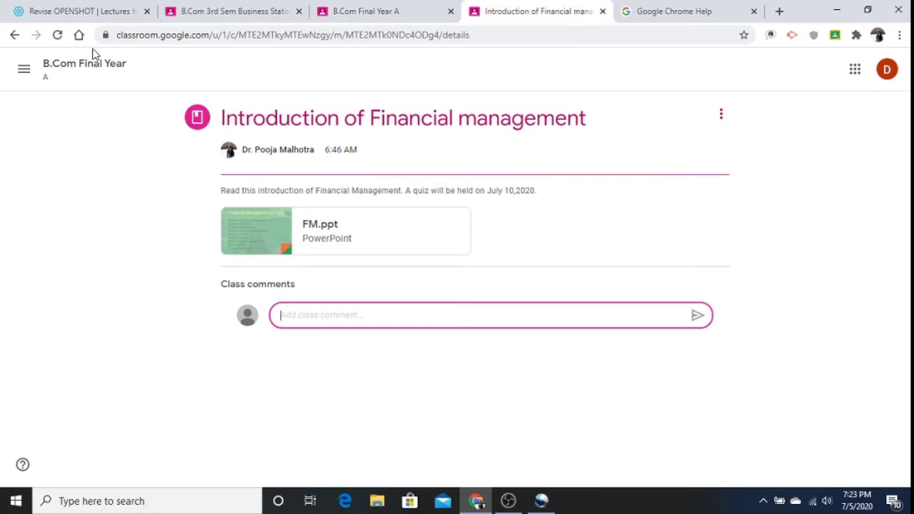
click(58, 35)
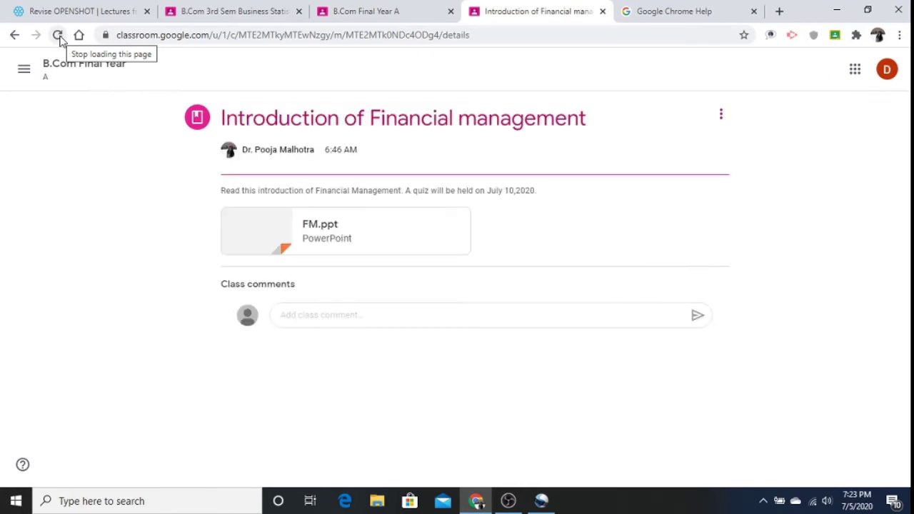
click(54, 67)
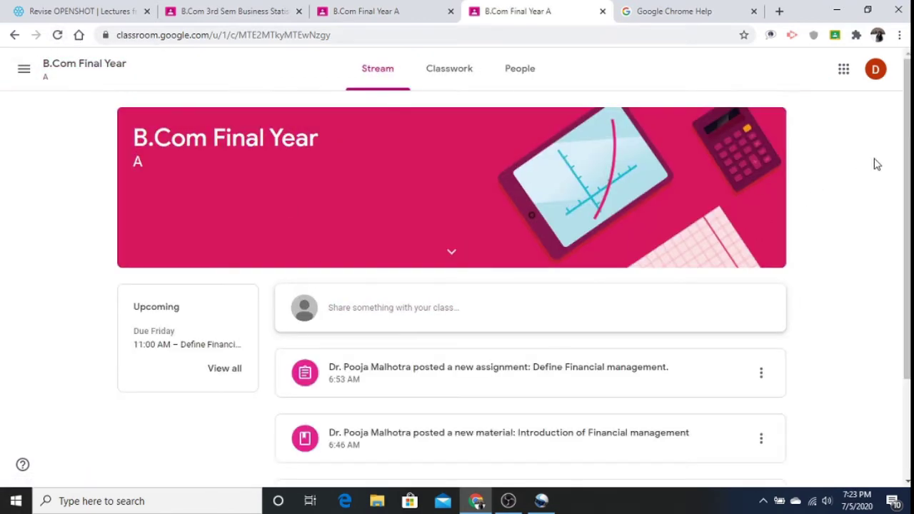
scroll(767, 255, down, 1)
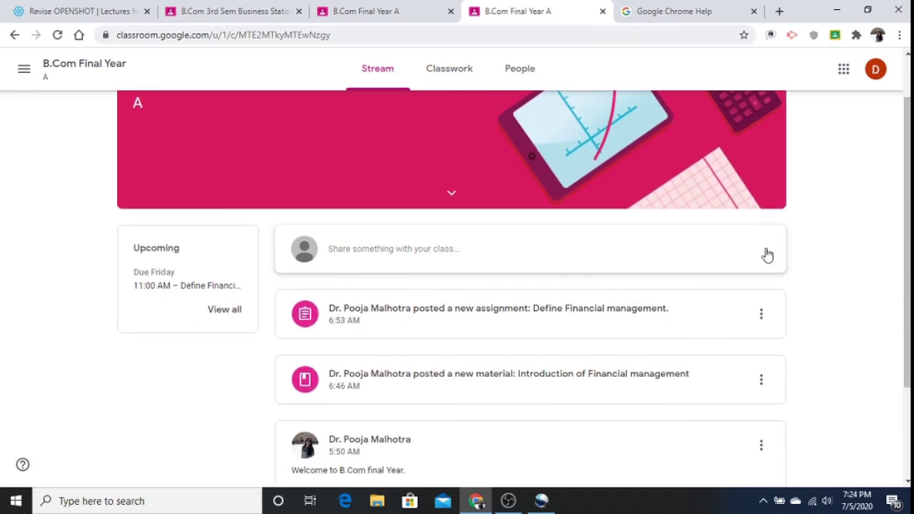
click(629, 312)
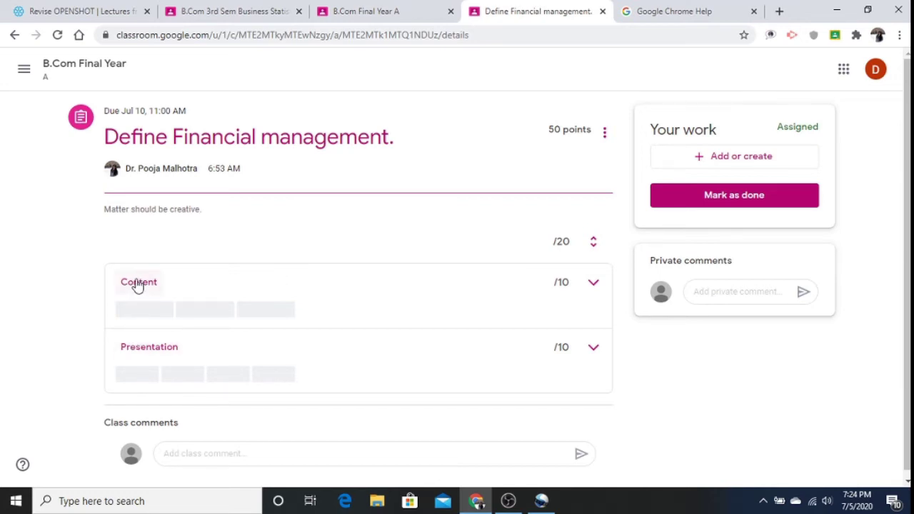
Expand the Content and Presentation criteria in the student's view and examine their levels.
click(137, 285)
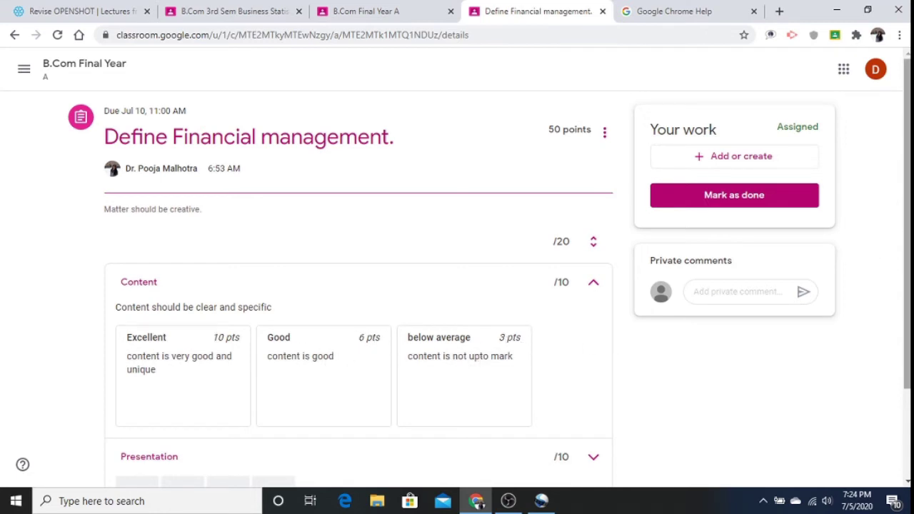
drag(905, 198, 906, 282)
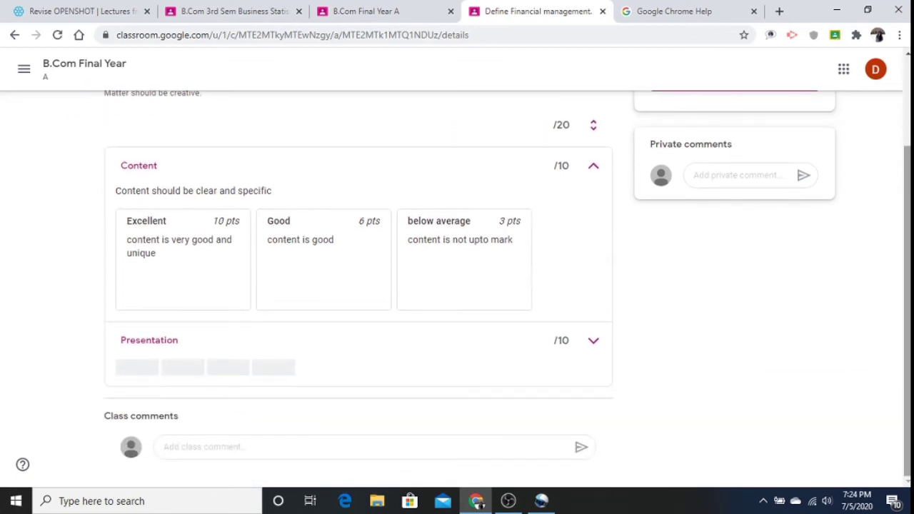
click(145, 343)
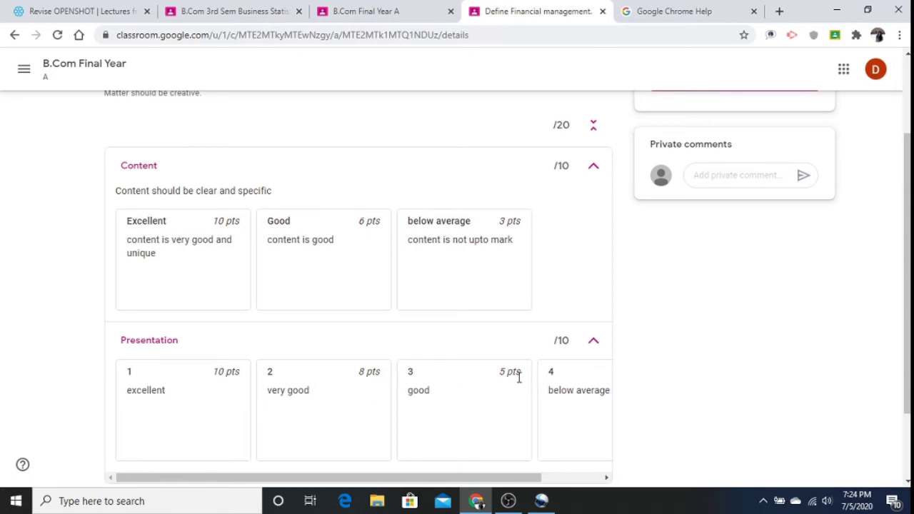
mouse_move(524, 481)
mouse_down()
mouse_move(597, 483)
mouse_move(512, 475)
mouse_up()
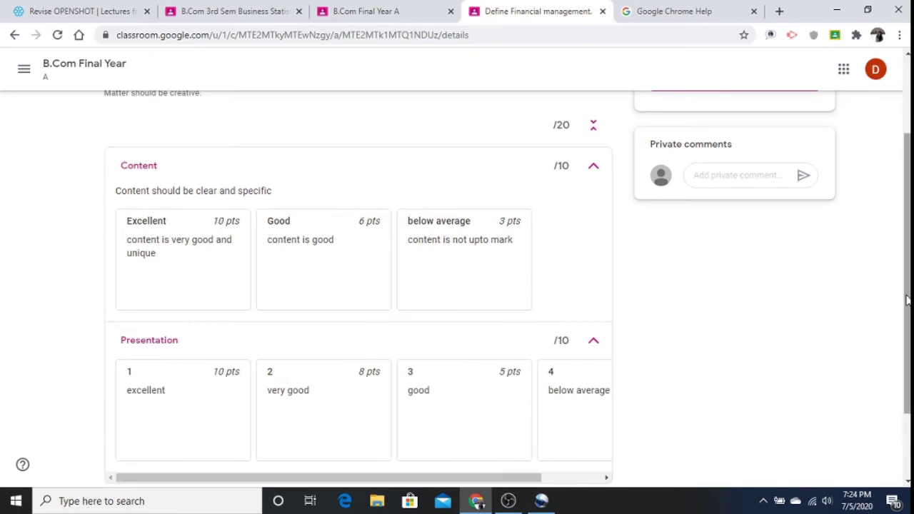
scroll(907, 378, up, 2)
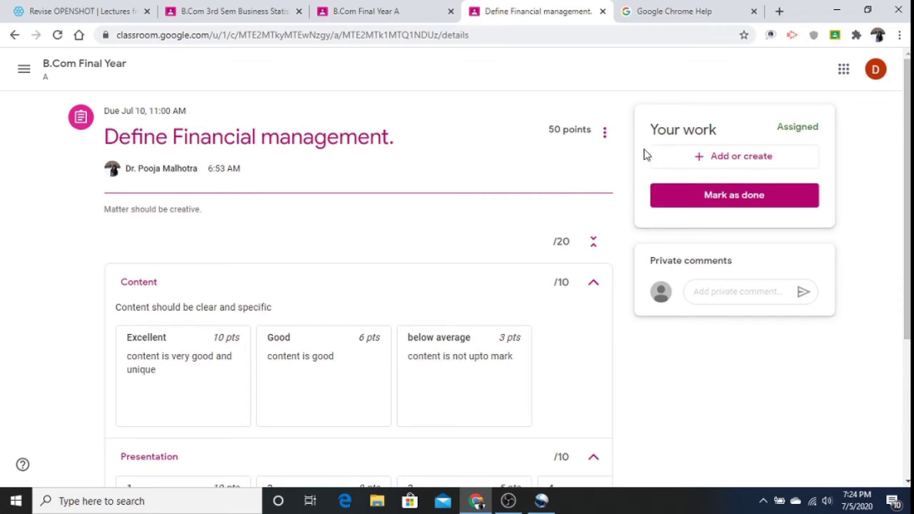
Upload the PowerPoint file FM.ppt from the desktop as the student's work and turn it in.
click(737, 162)
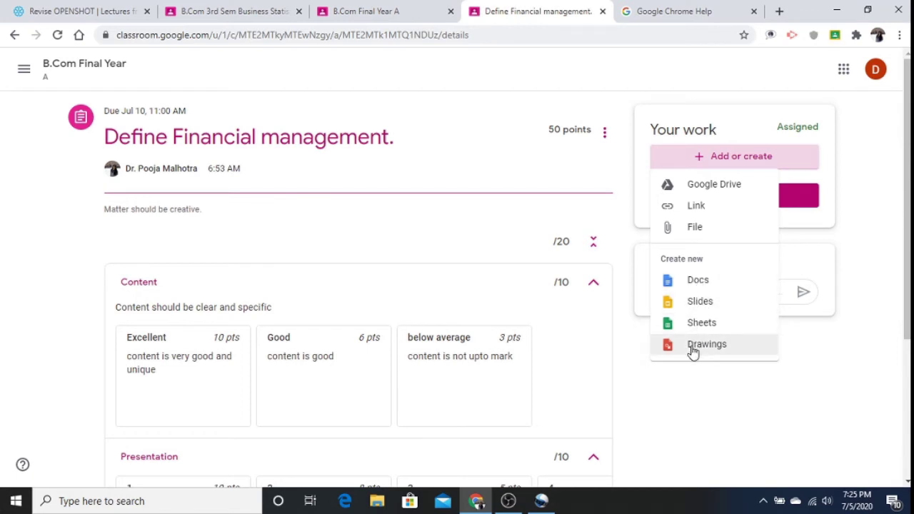
click(696, 227)
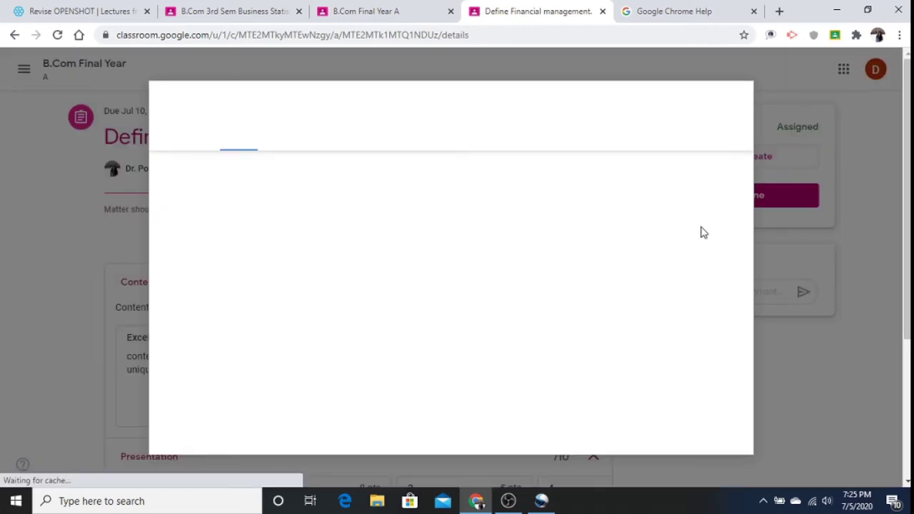
click(450, 279)
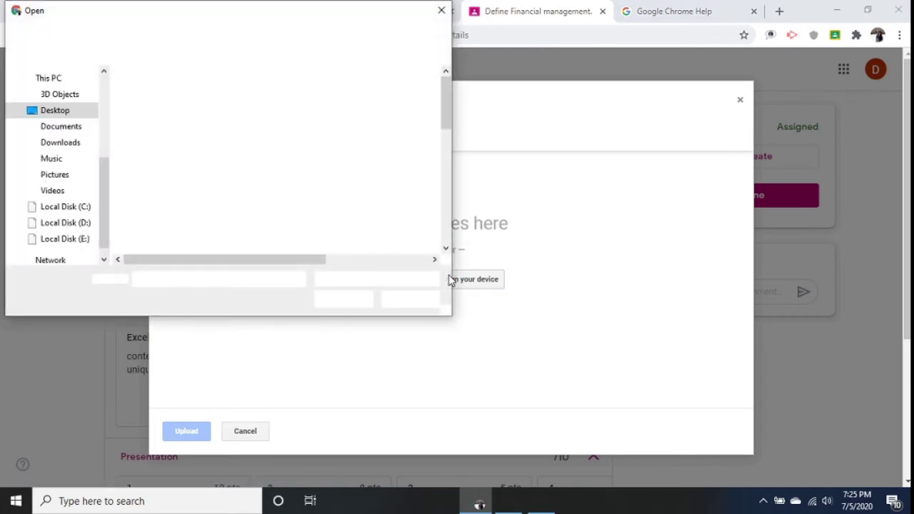
drag(445, 96, 443, 168)
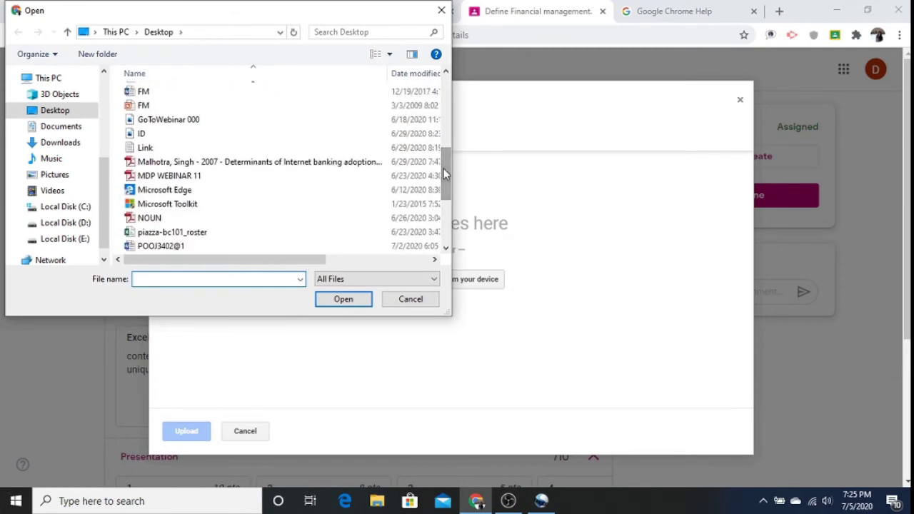
double_click(144, 106)
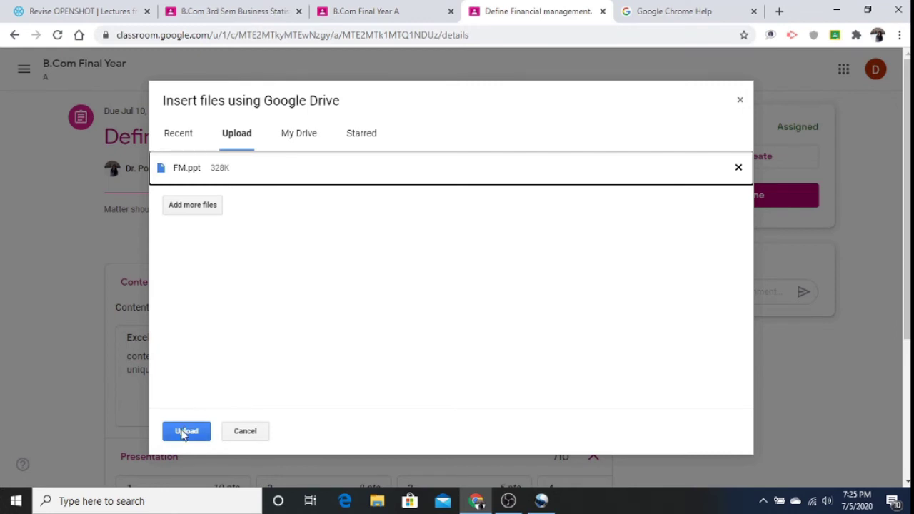
click(183, 428)
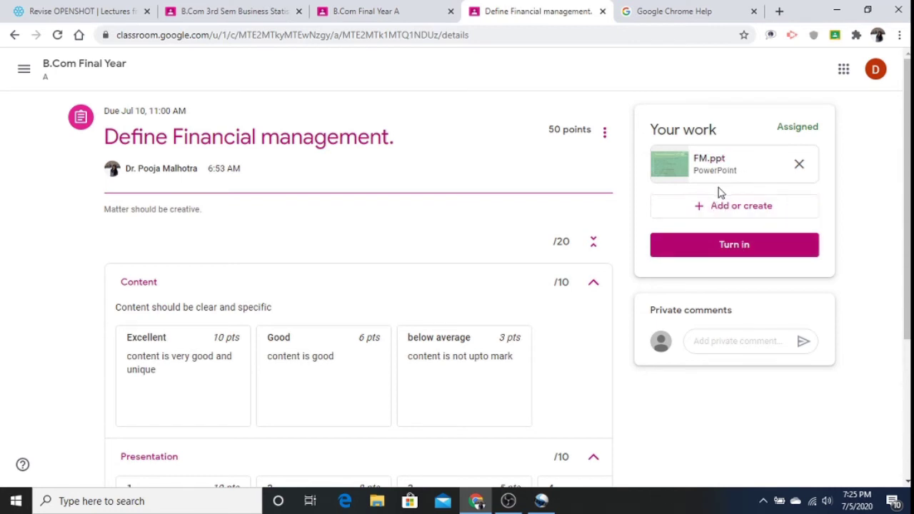
click(734, 250)
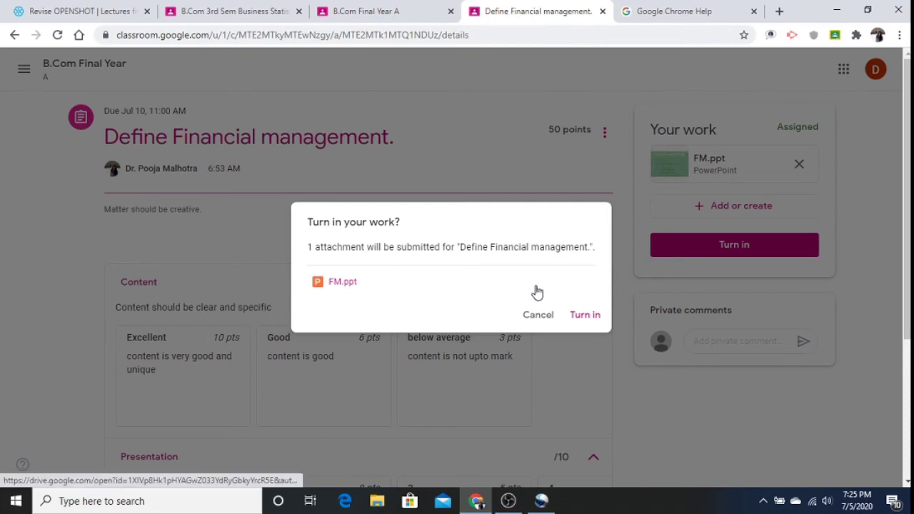
click(586, 316)
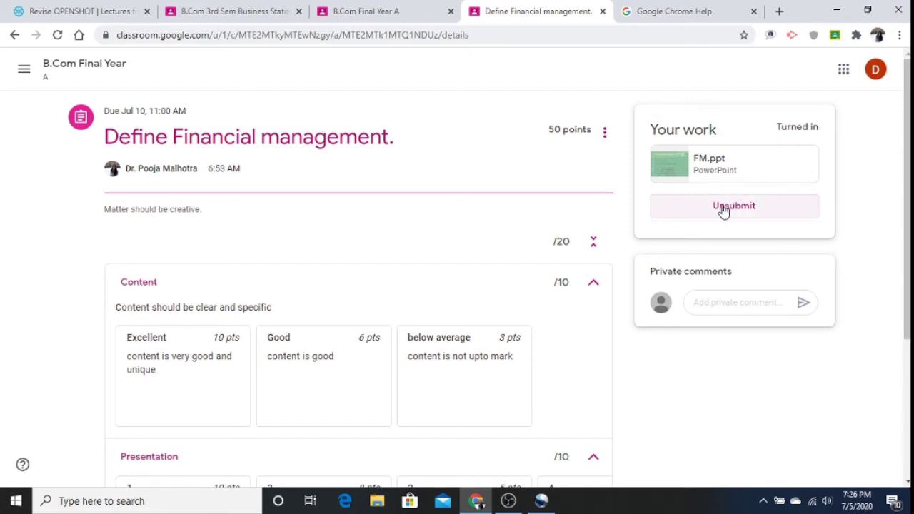
Return to the teacher's view and open the FM.ppt submission for Define Financial management for grading.
click(366, 9)
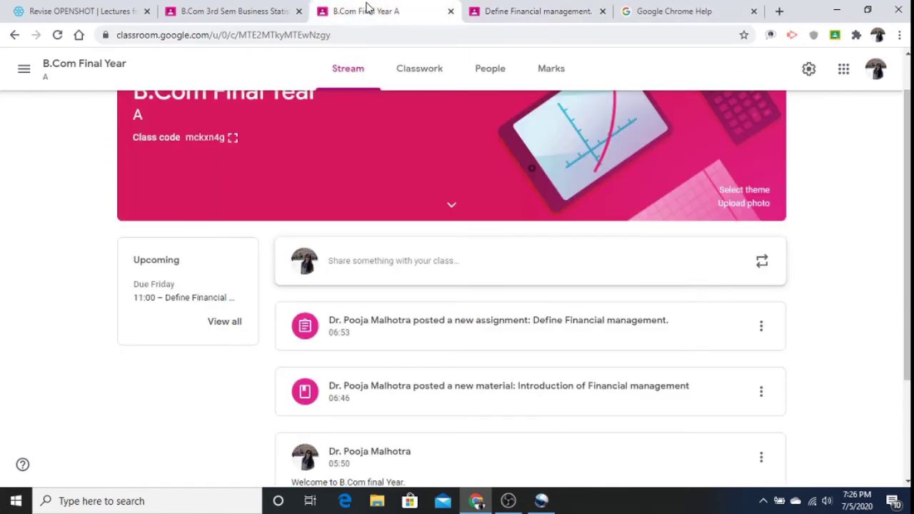
click(449, 327)
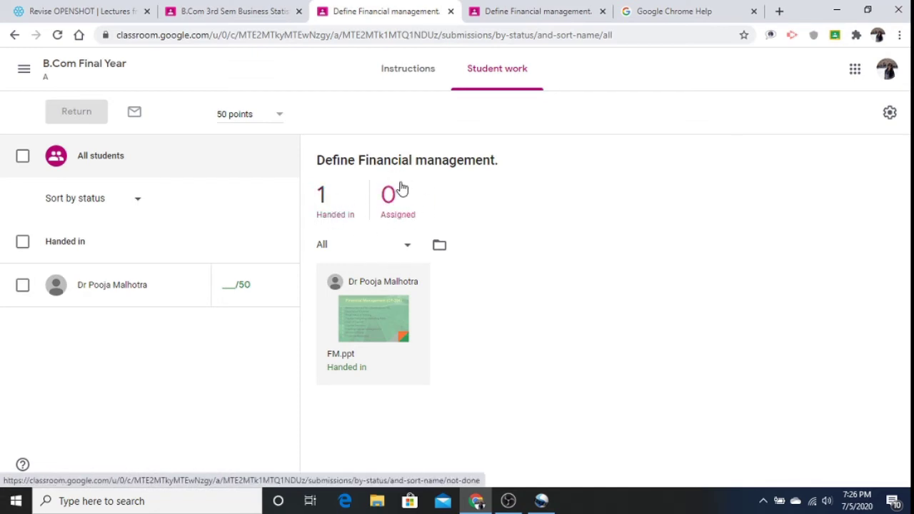
click(373, 313)
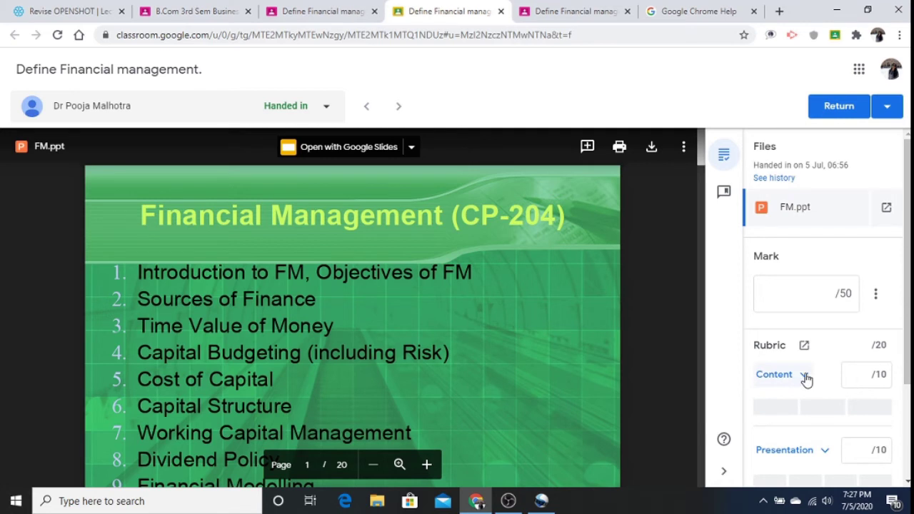
Try the Excellent, Good and below average levels on the Content criterion and clear the rating.
click(783, 412)
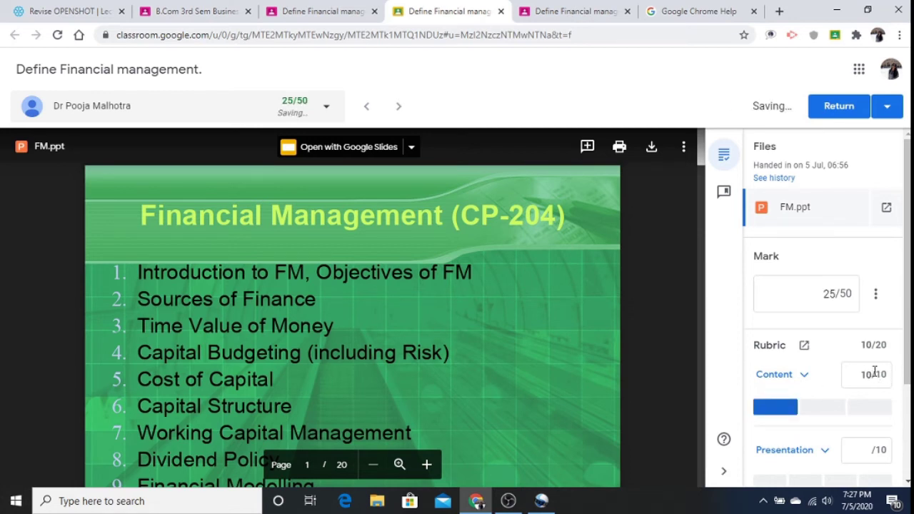
click(822, 413)
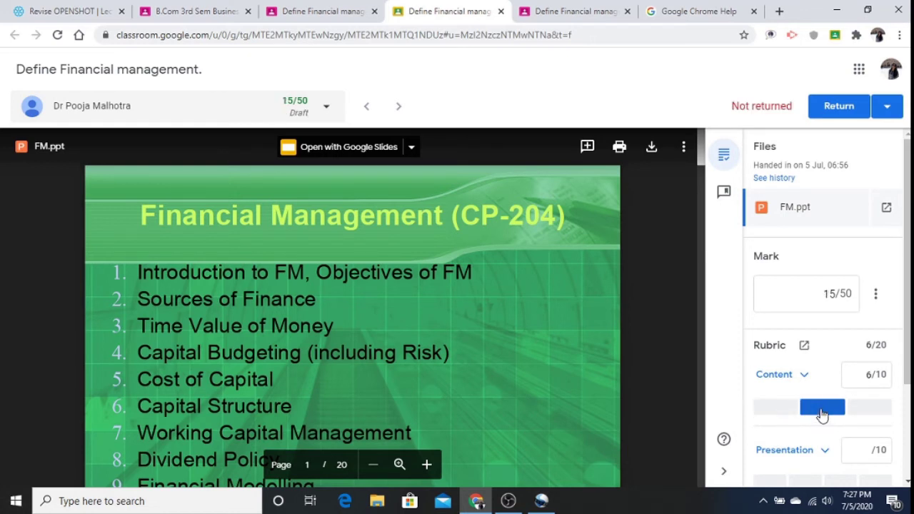
click(876, 409)
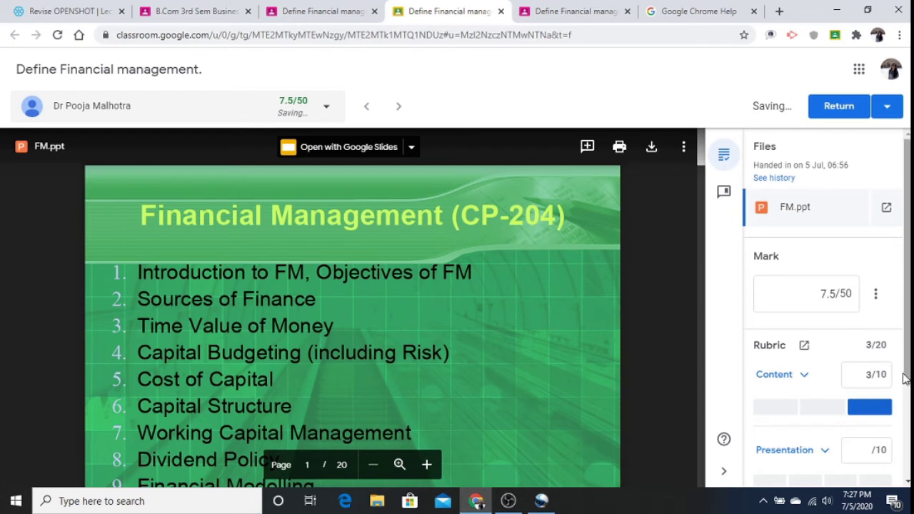
click(802, 377)
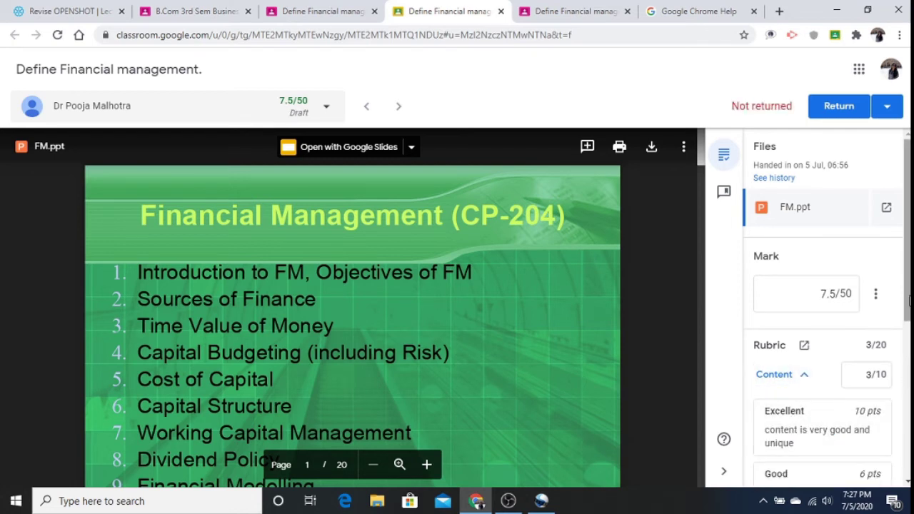
scroll(853, 373, down, 1)
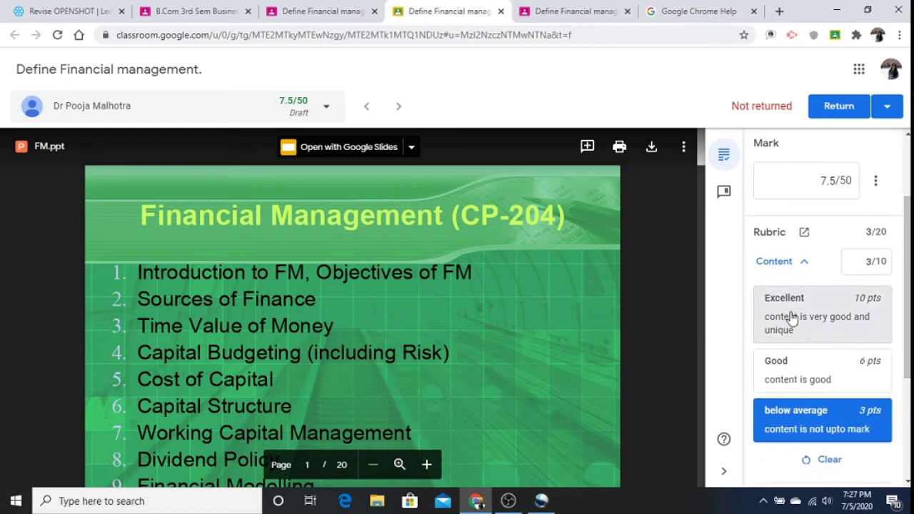
click(830, 460)
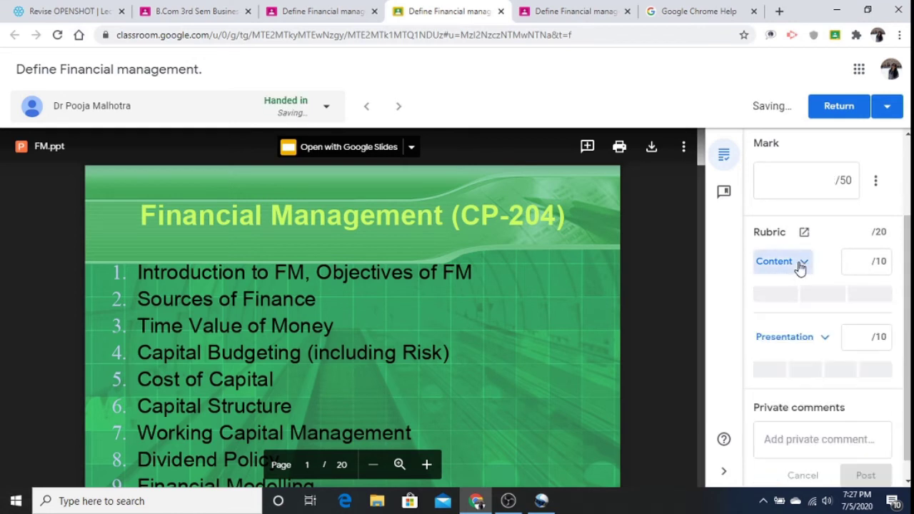
Grade the submission's Content criterion at the 10-point Excellent level.
click(775, 295)
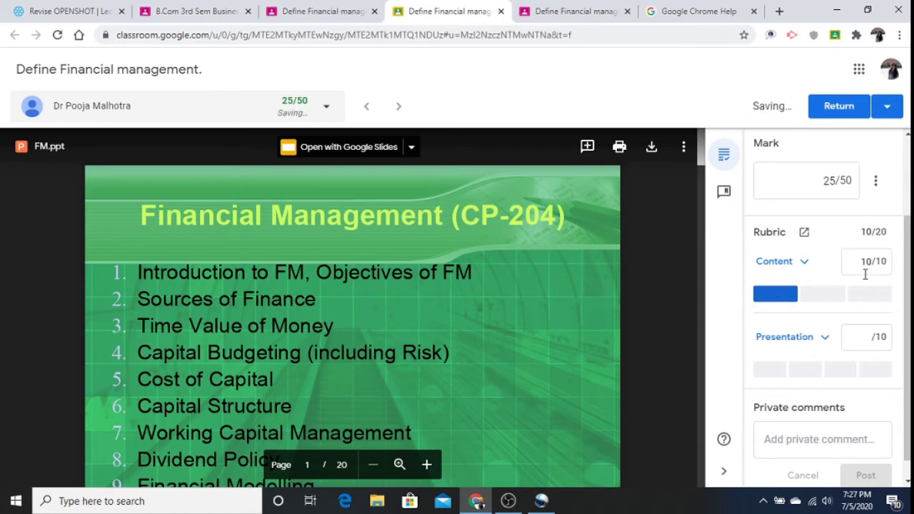
Try a custom score of 7.5 on the Content criterion and rate it back at the 10-point Excellent level.
click(870, 261)
double_click(865, 261)
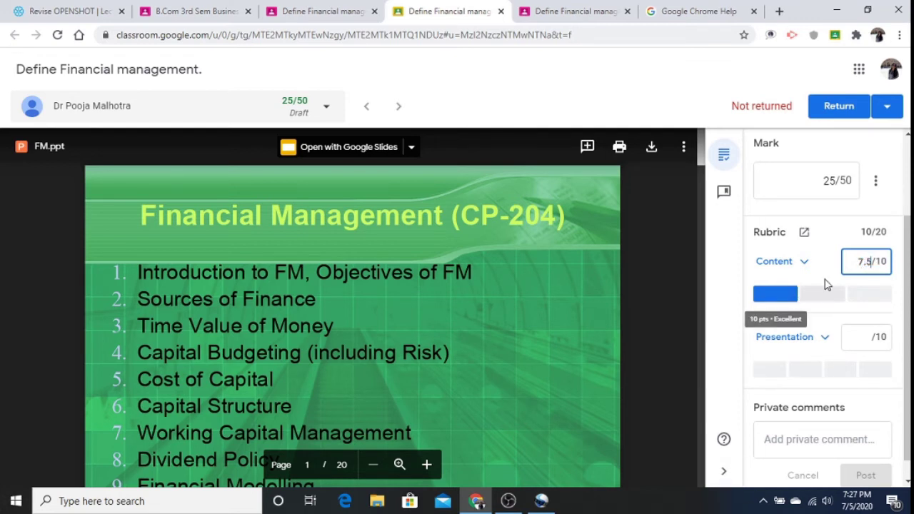
key(Return)
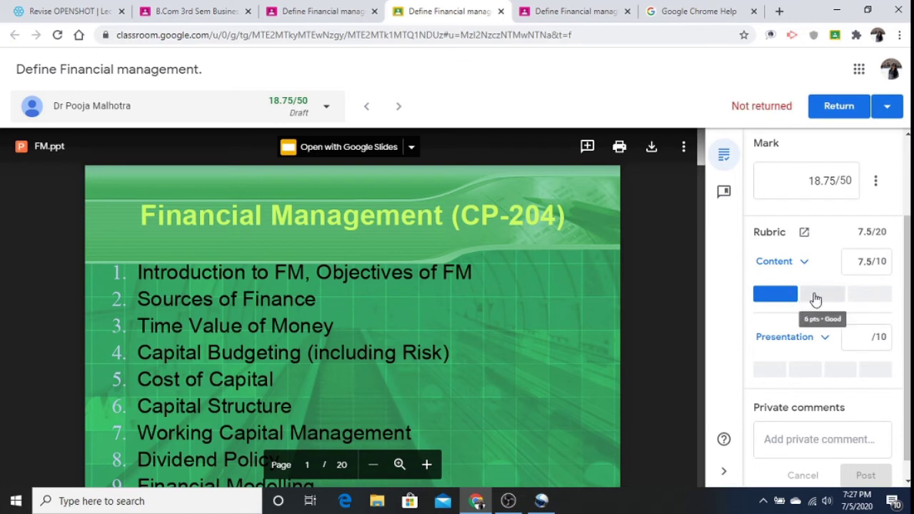
click(818, 295)
click(776, 294)
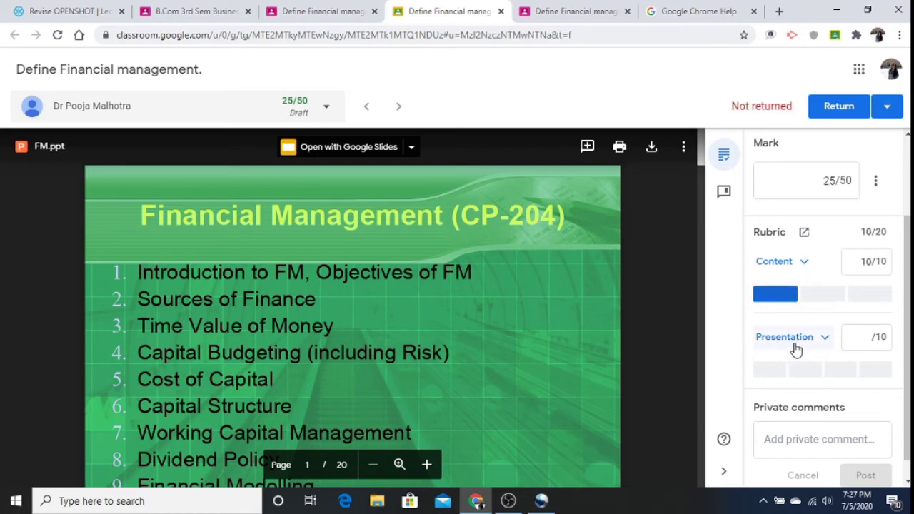
Check the Presentation criterion's level descriptions and grade it at the 8-point very good level.
click(822, 338)
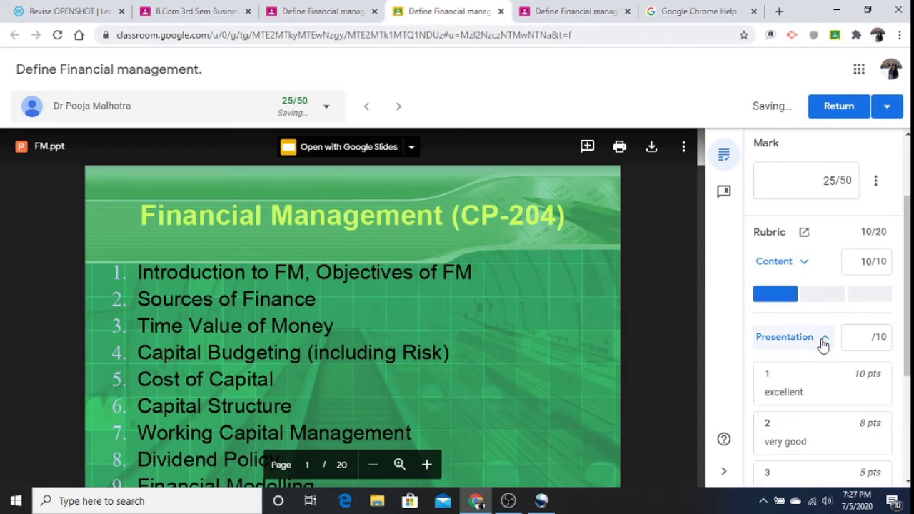
scroll(827, 310, down, 1)
scroll(822, 321, down, 2)
scroll(822, 321, up, 2)
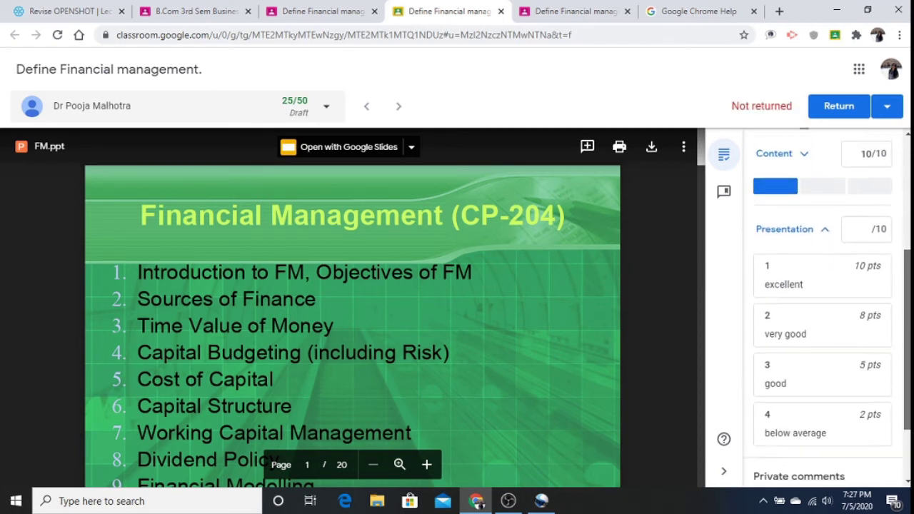
click(821, 315)
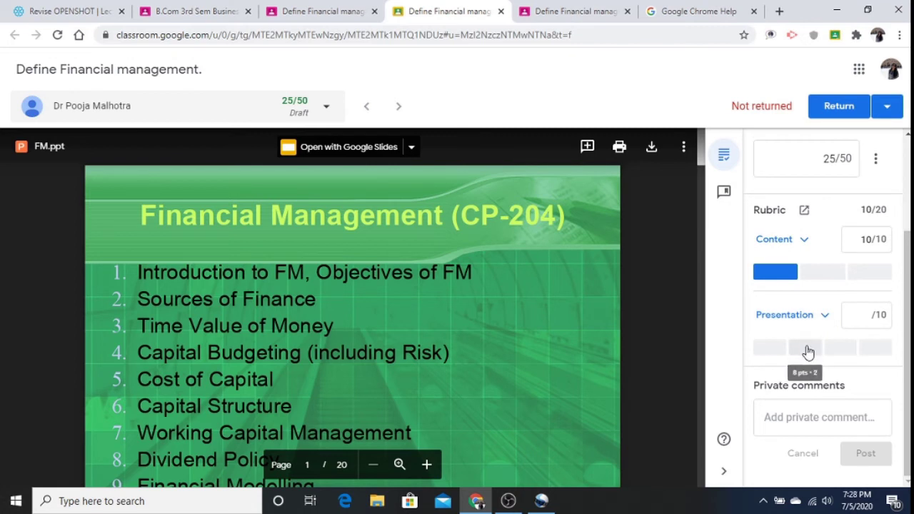
click(808, 348)
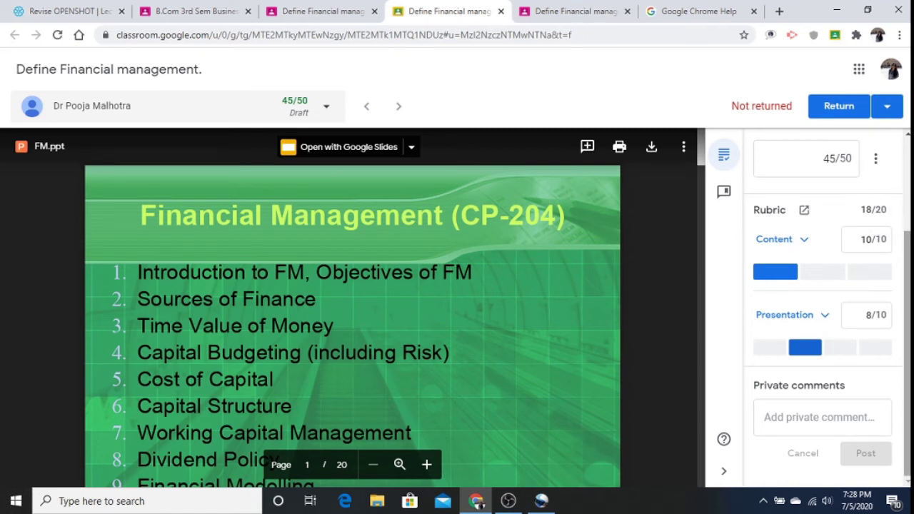
Override the submission's overall mark with 40 out of 50.
scroll(821, 314, up, 2)
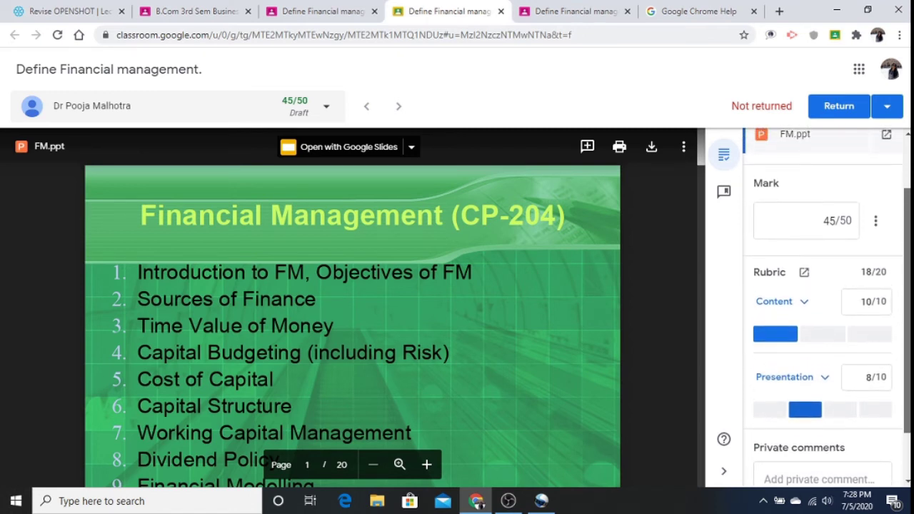
drag(908, 309, 907, 276)
click(825, 273)
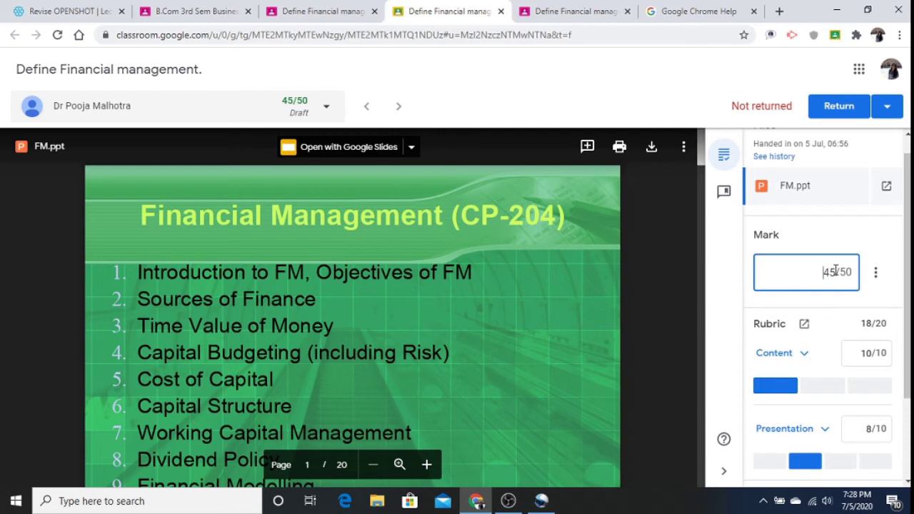
click(877, 277)
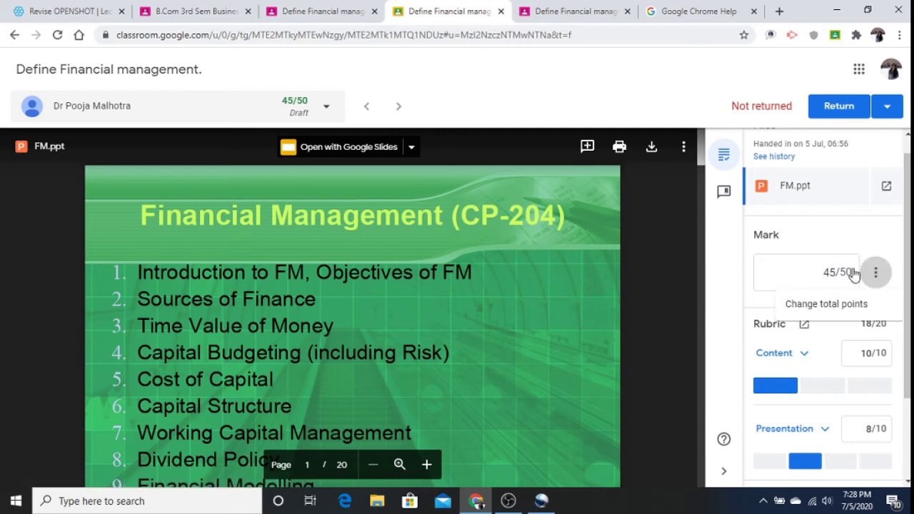
click(803, 277)
drag(834, 274, 820, 273)
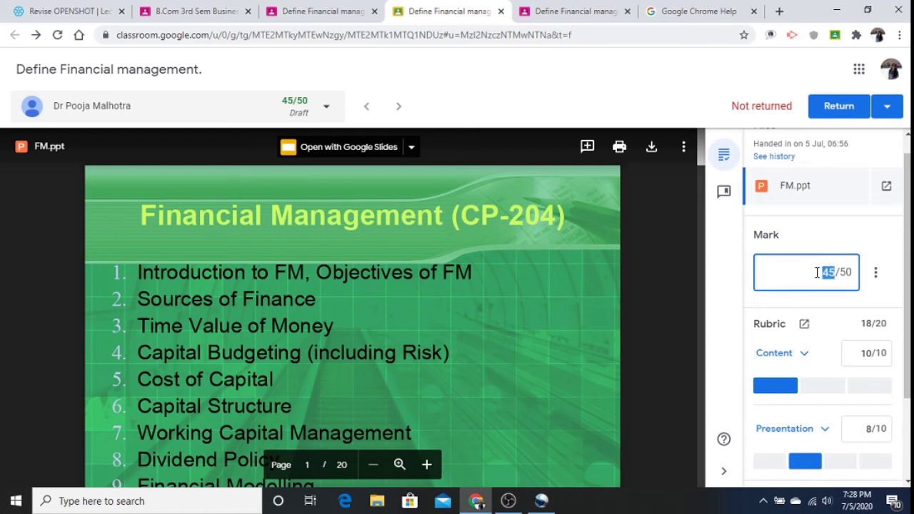
text(40)
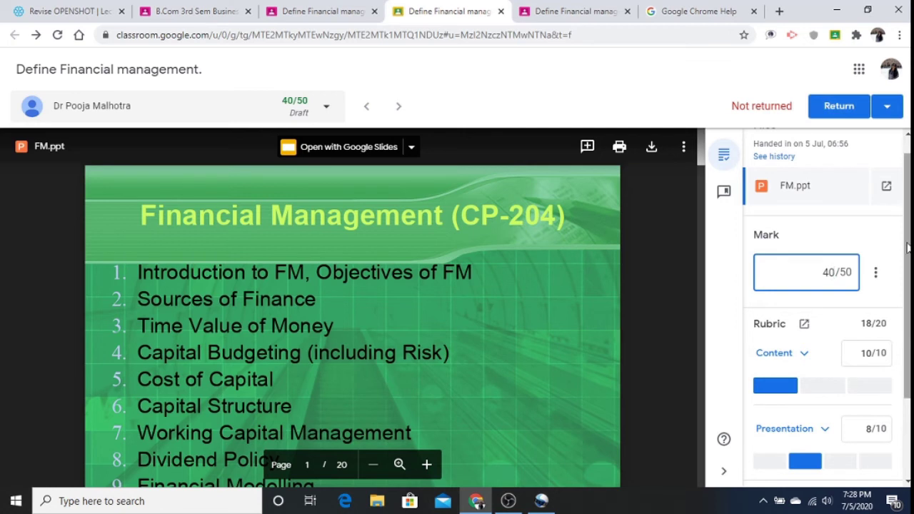
Post the private comment "improve the presentation part" on the student's submission.
scroll(907, 247, down, 2)
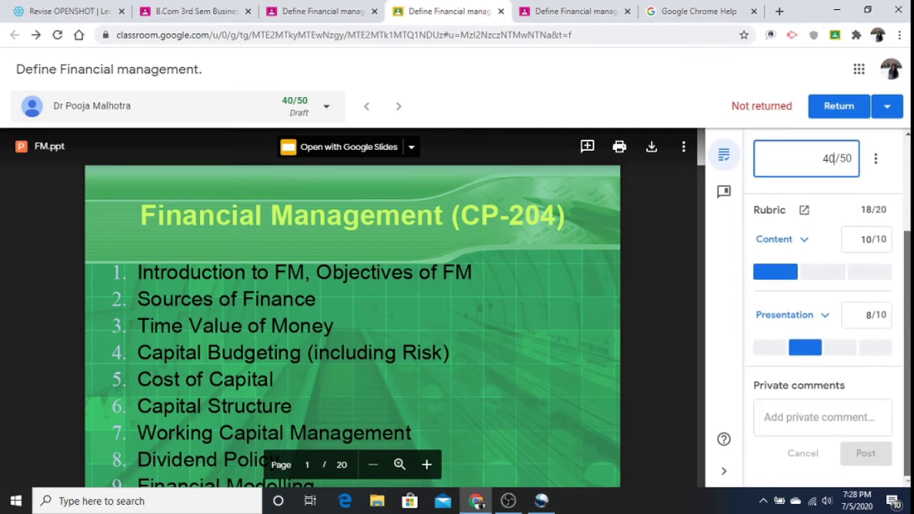
click(790, 419)
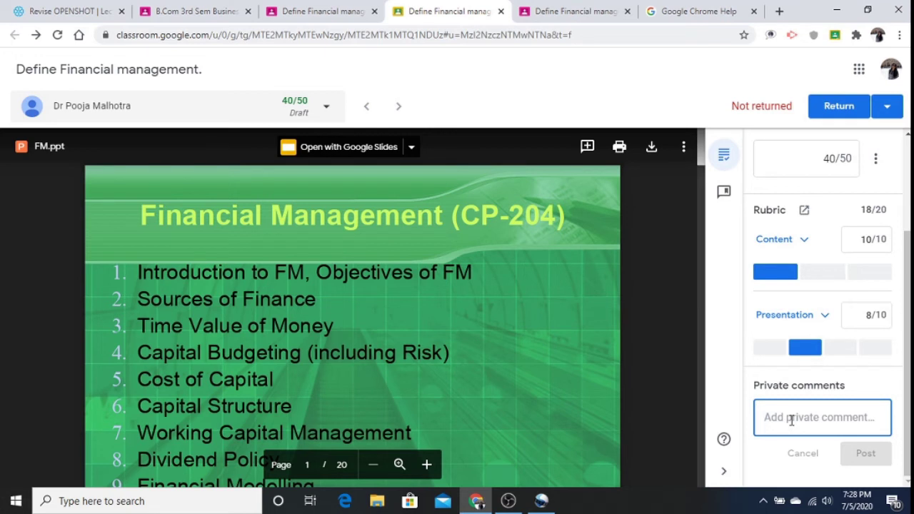
text(improv)
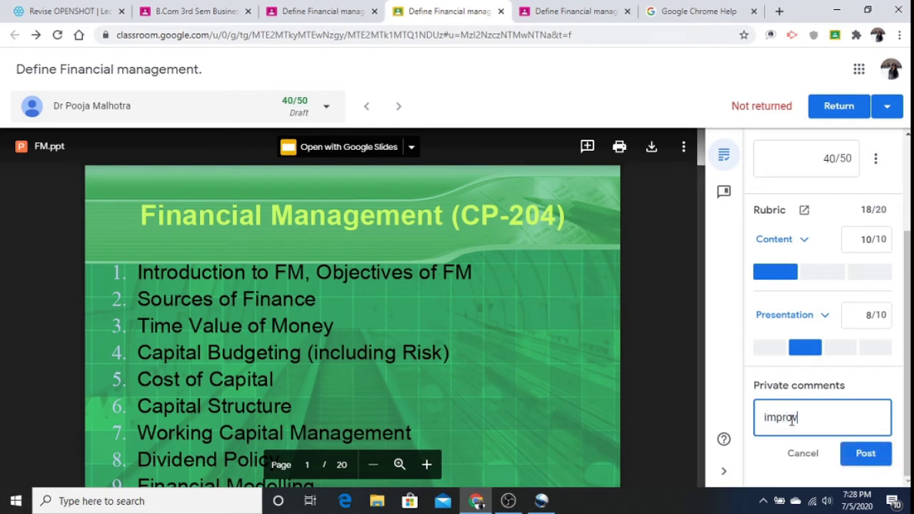
text(e the presentation part)
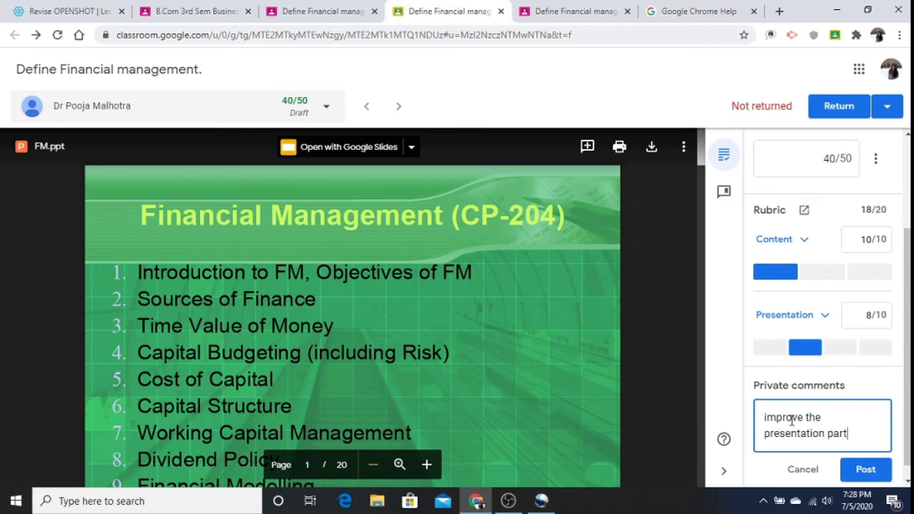
click(865, 469)
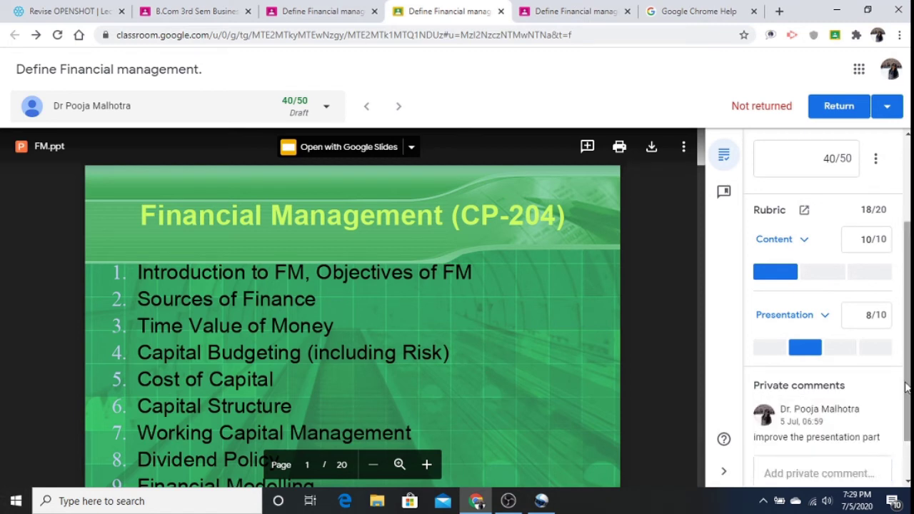
Return the graded FM.ppt work to the student and confirm the return.
scroll(821, 300, up, 2)
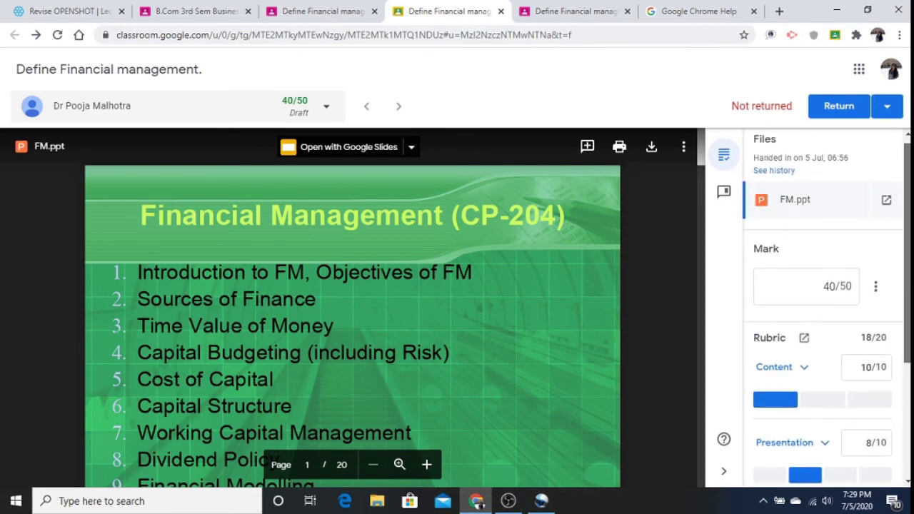
click(838, 109)
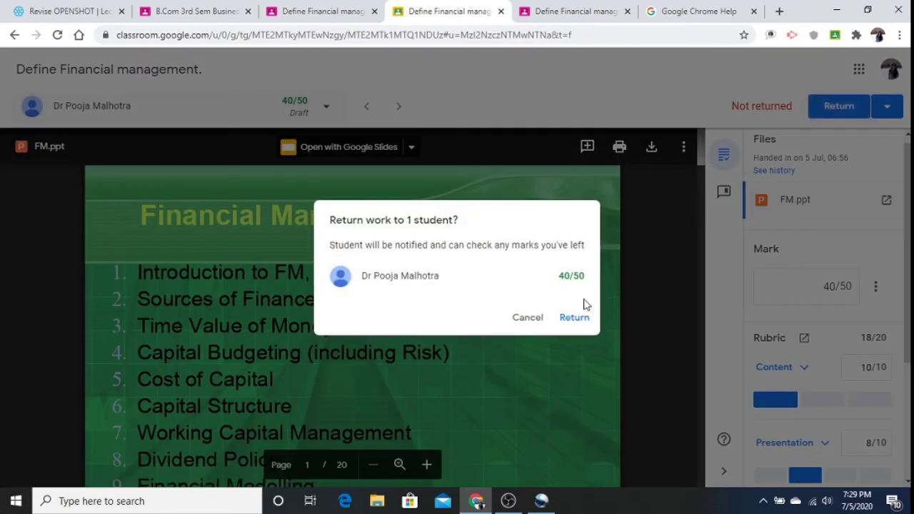
click(572, 320)
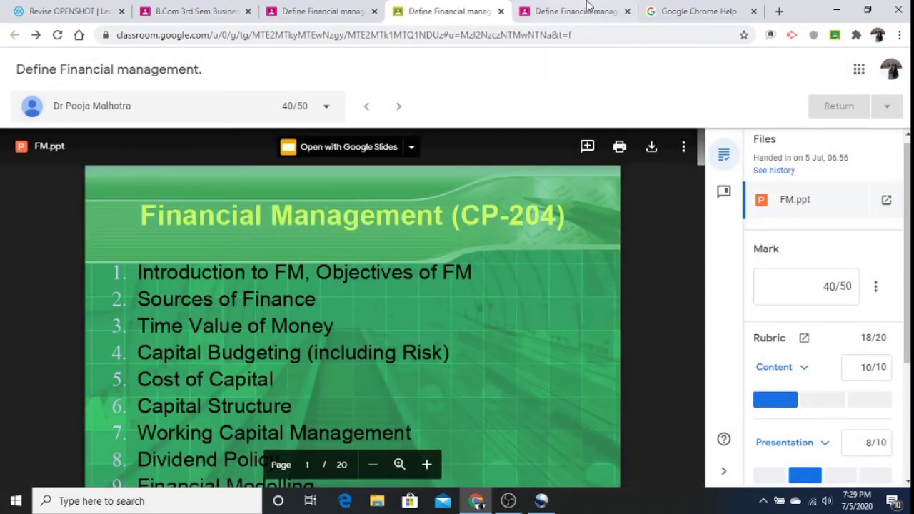
Reload the assignment in the student's view and examine the returned mark, rubric ratings, private comment and comment fields.
click(583, 10)
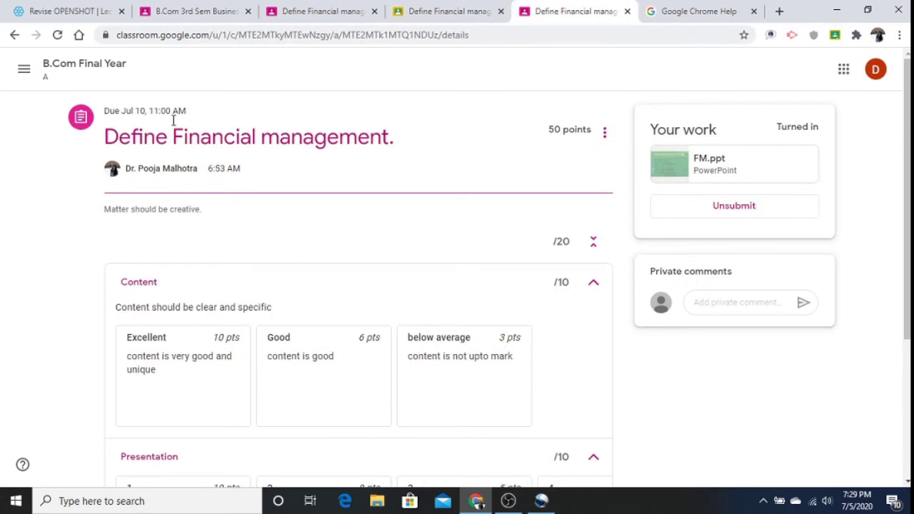
click(58, 35)
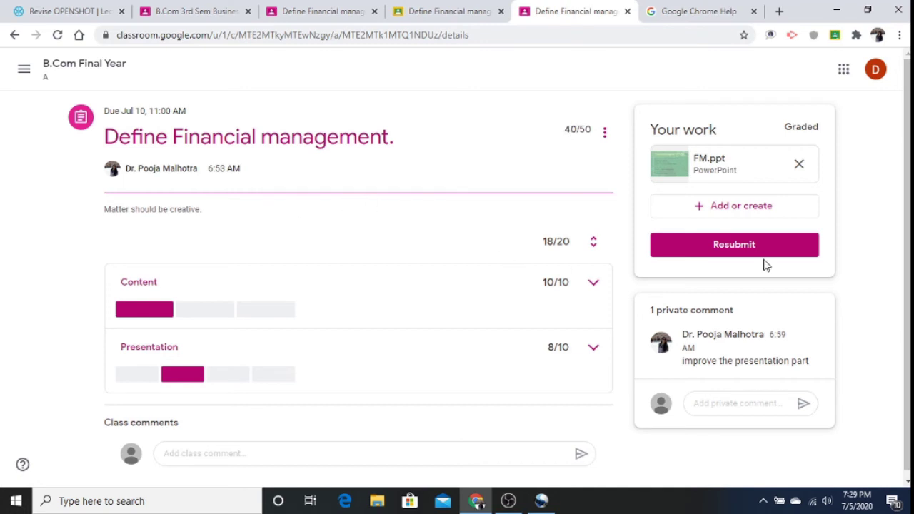
drag(685, 361, 769, 370)
click(769, 370)
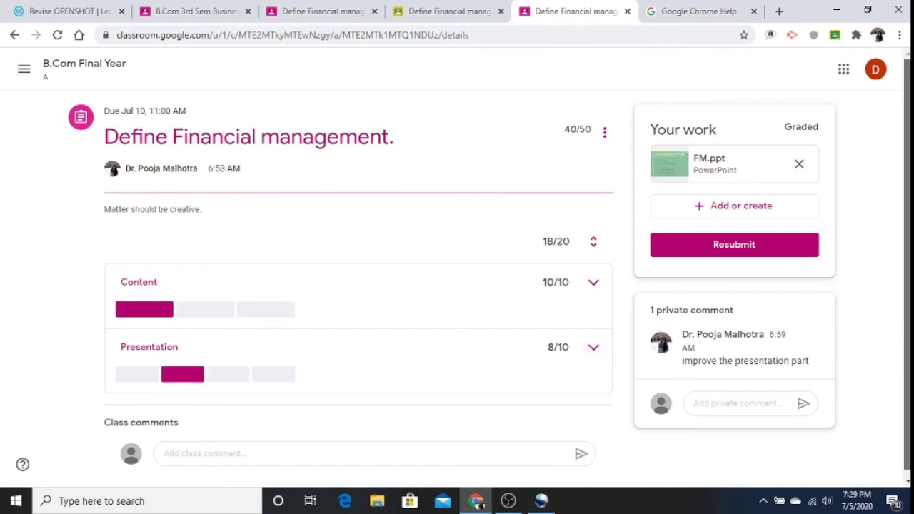
scroll(907, 272, down, 1)
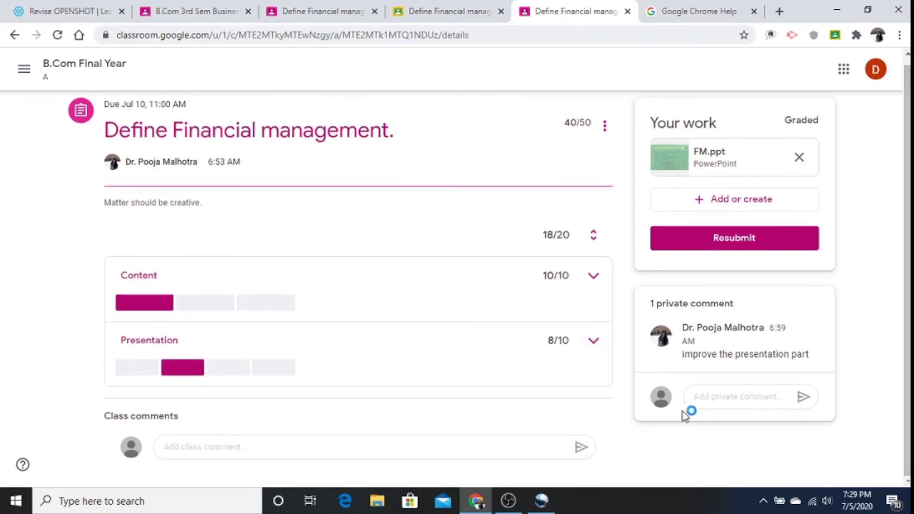
click(716, 394)
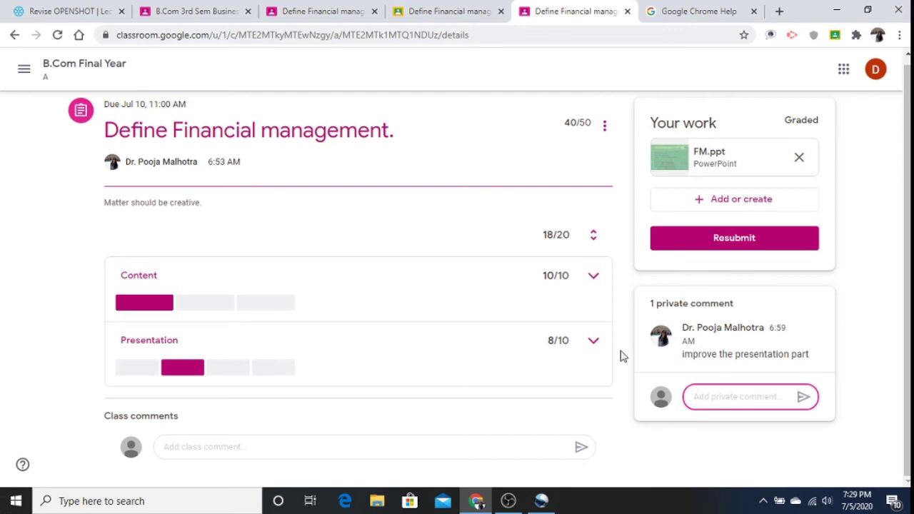
click(249, 446)
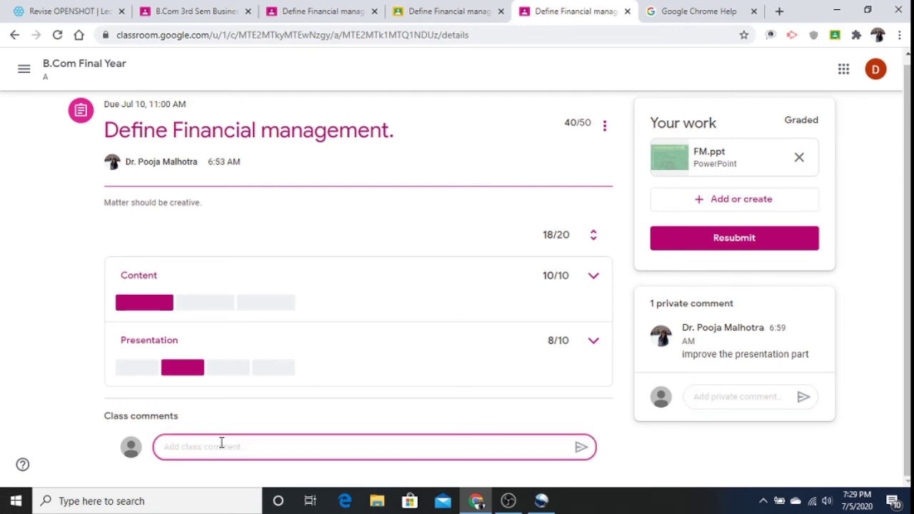
click(485, 220)
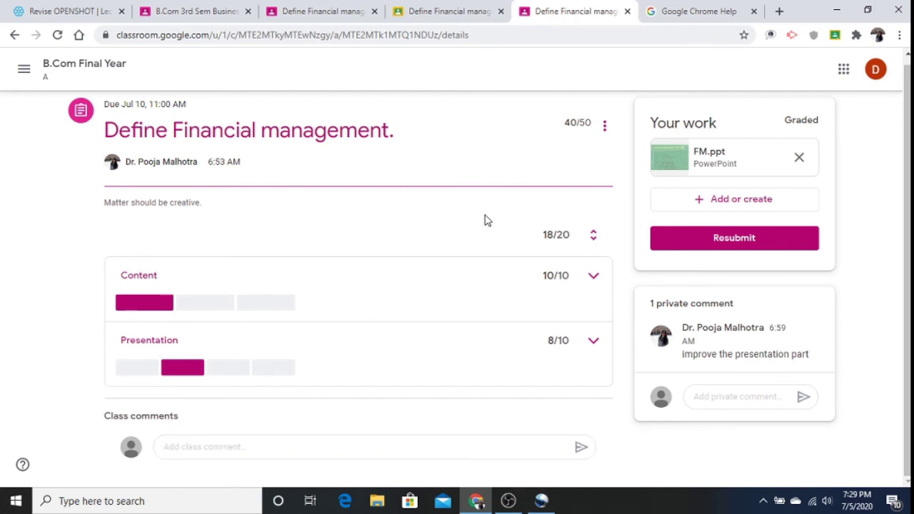
drag(484, 216, 485, 170)
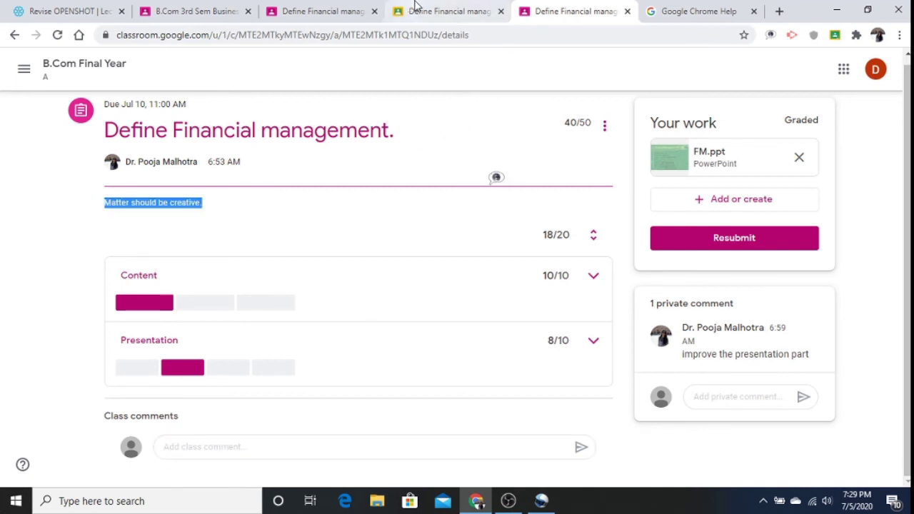
Return to the teacher's view and open the Classwork page of the B.Com Final Year class.
click(427, 7)
click(314, 11)
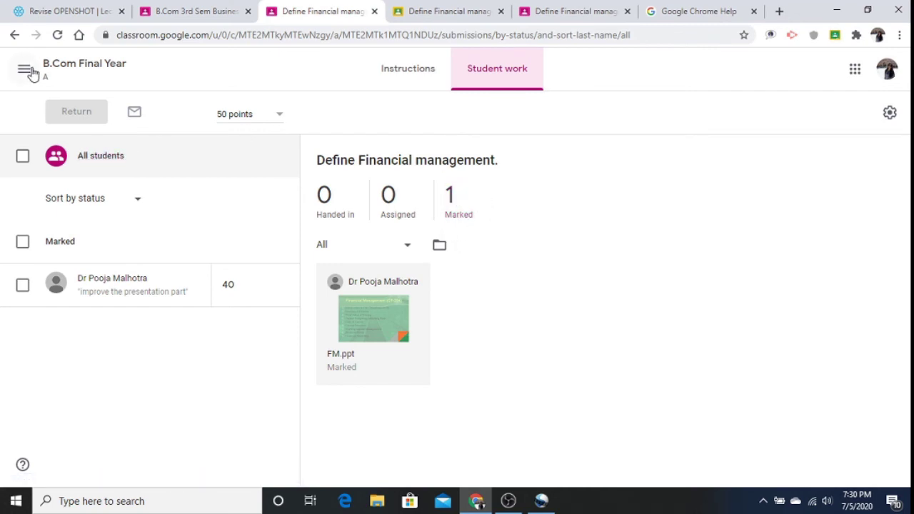
click(58, 65)
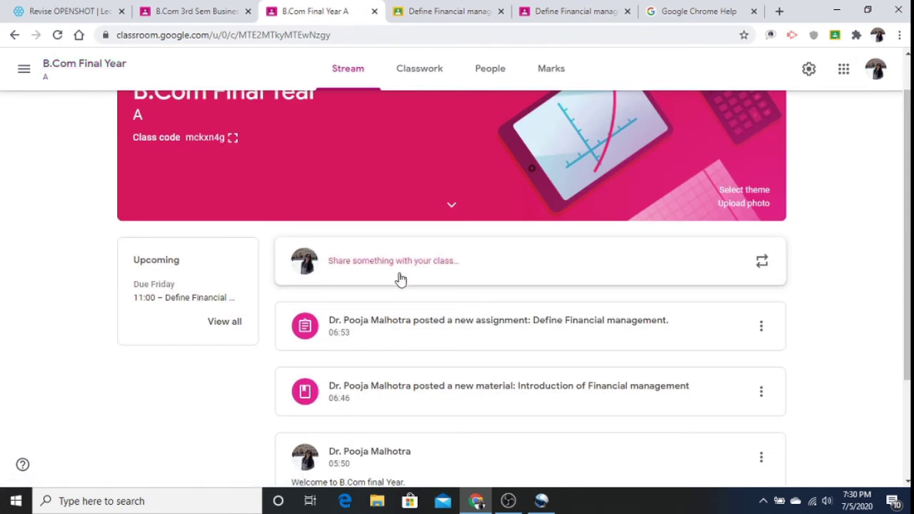
click(419, 71)
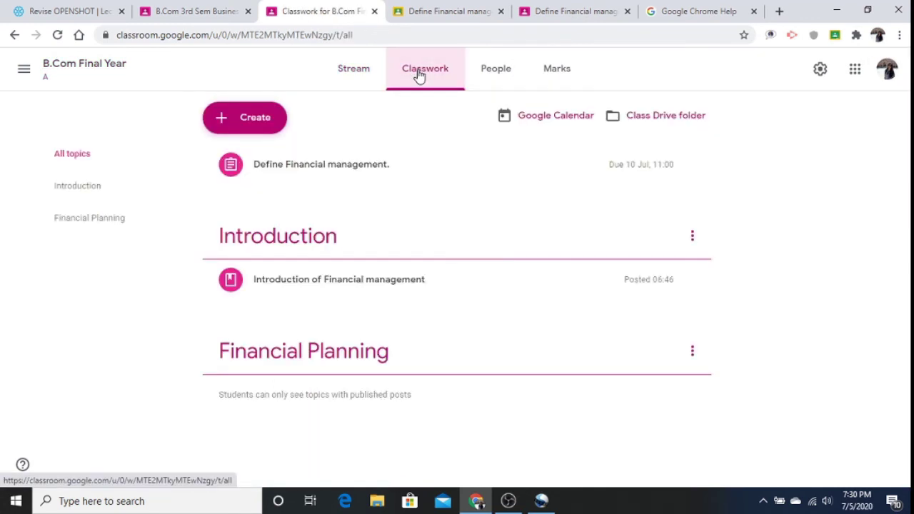
Start a new classwork question with the text "define features of FM" and go to its optional instructions.
click(264, 122)
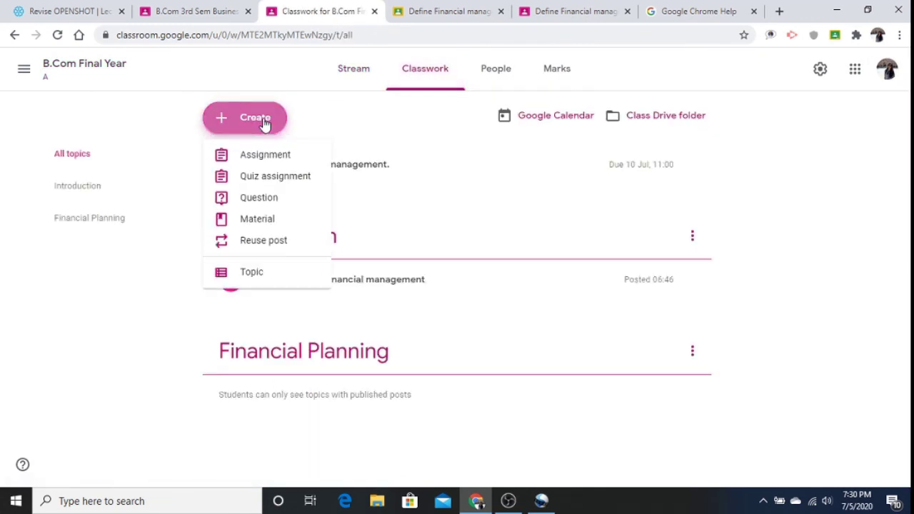
click(255, 197)
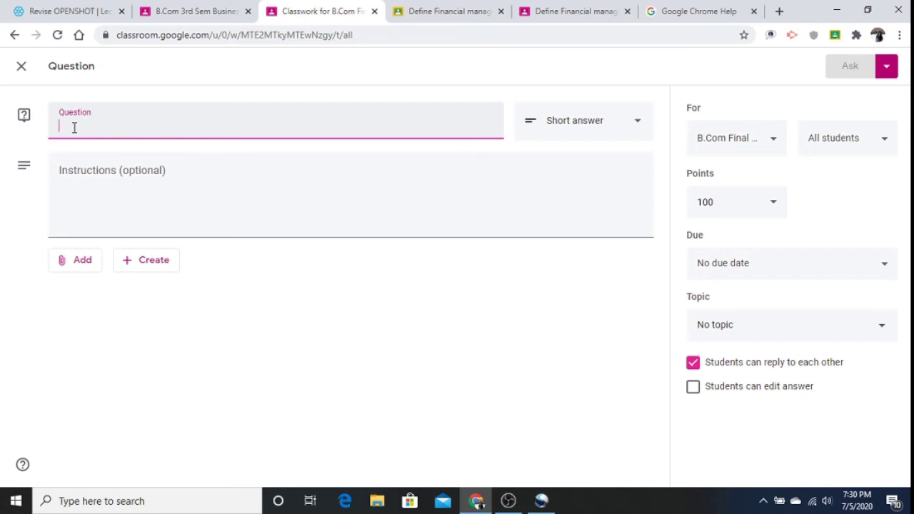
text(define features of FM)
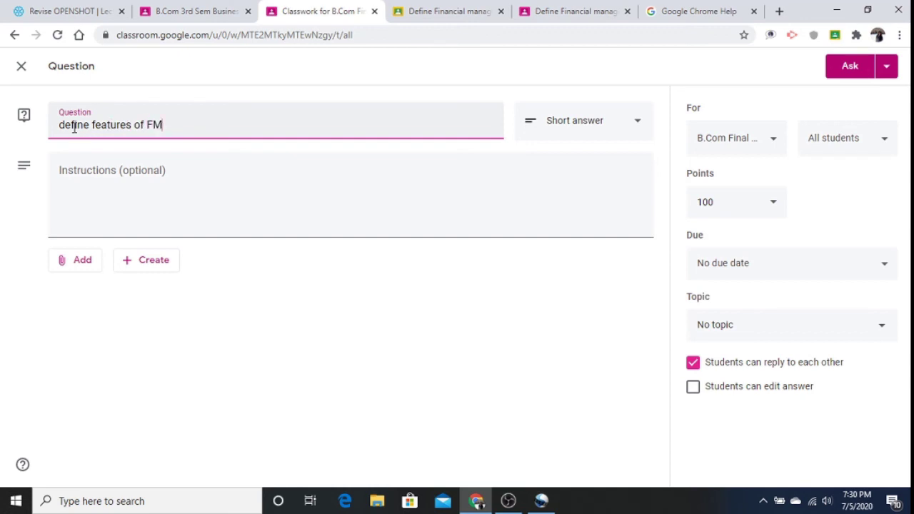
click(238, 193)
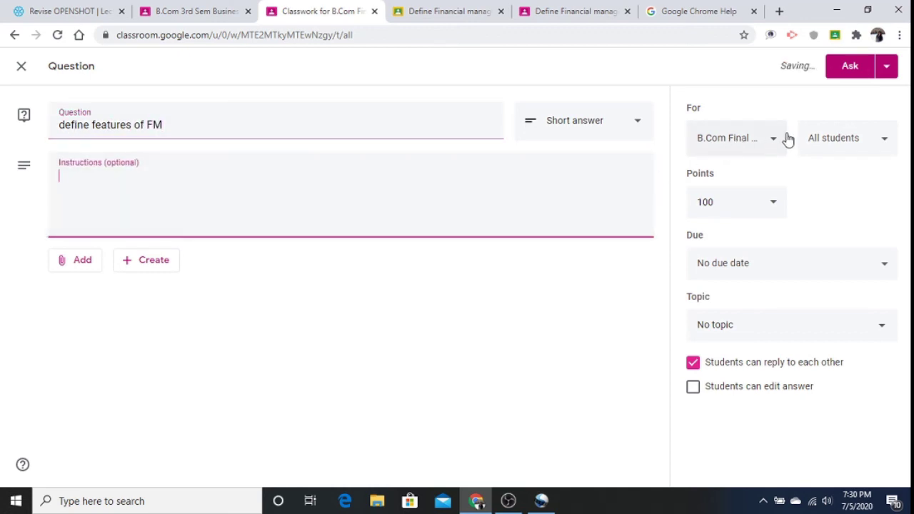
Set the question's topic to Introduction and its permissions so students can edit their answer but cannot reply to each other.
click(841, 146)
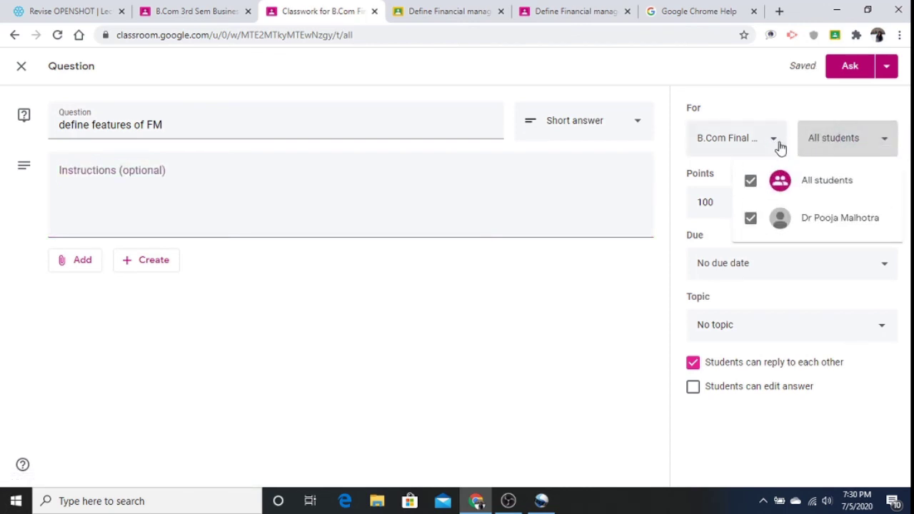
click(815, 140)
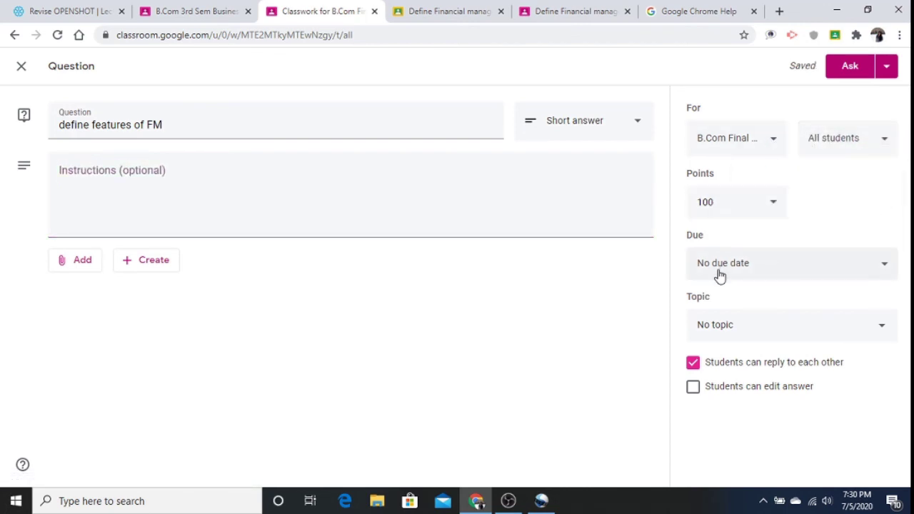
click(740, 328)
drag(740, 329, 725, 431)
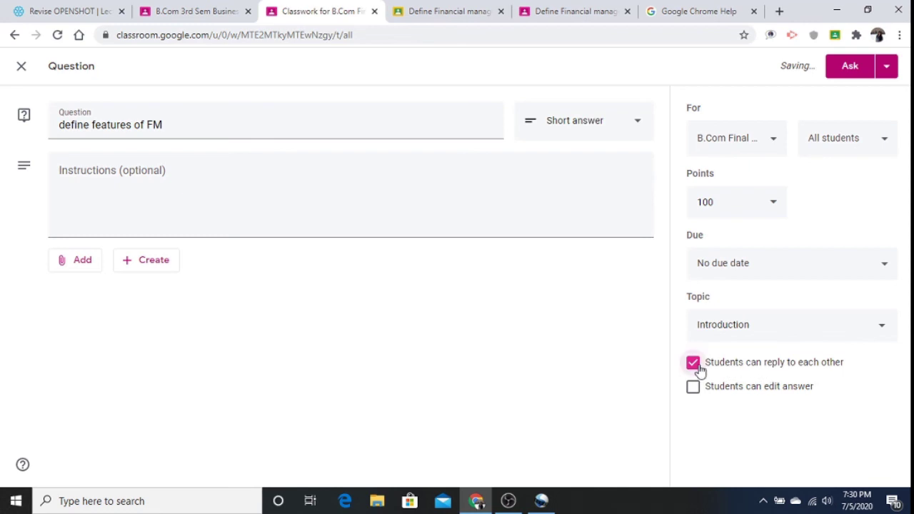
click(693, 363)
click(693, 389)
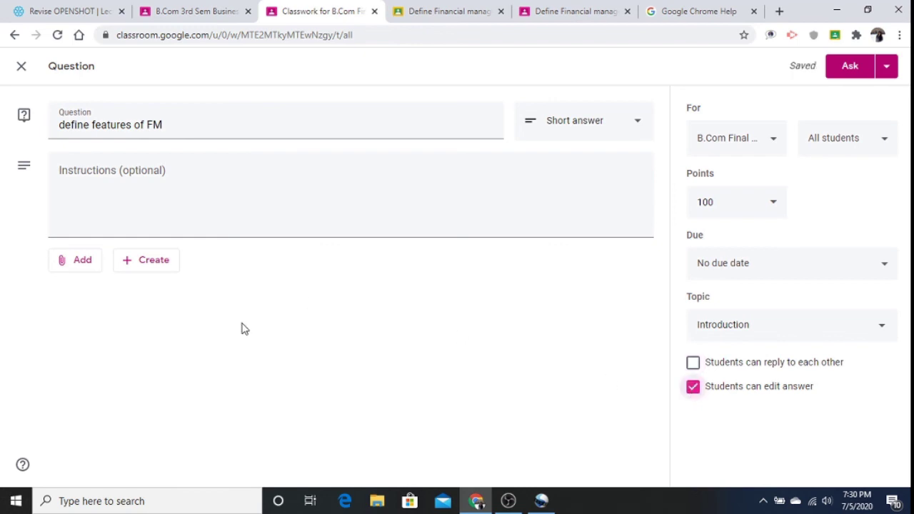
Check the attachment options and post the "define features of FM" question to all students without an attachment.
click(86, 267)
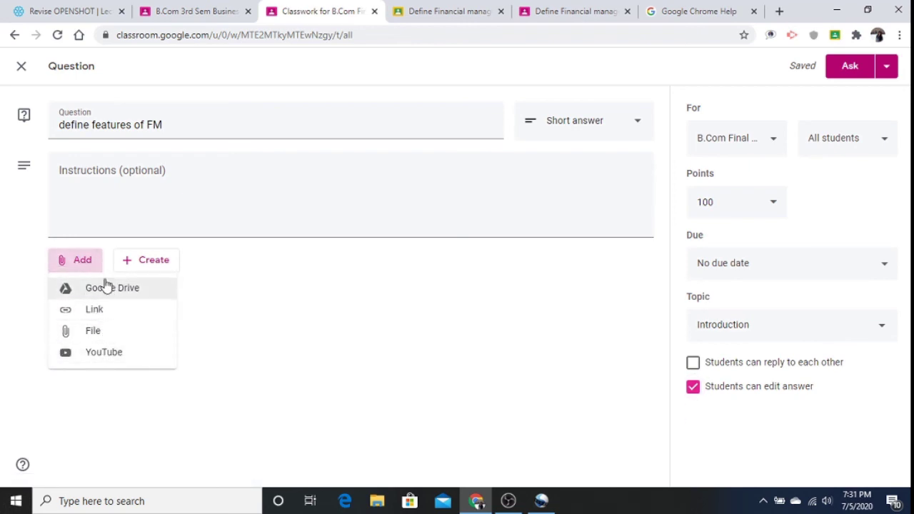
click(851, 70)
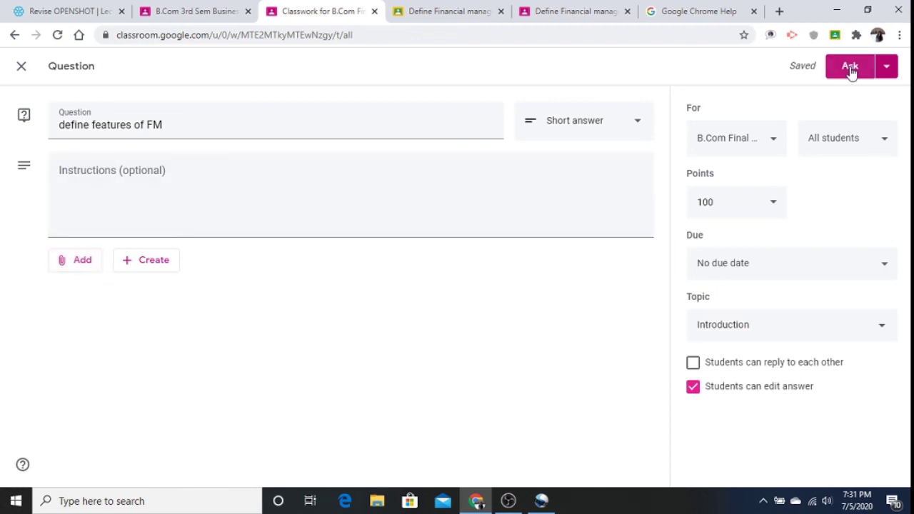
click(851, 68)
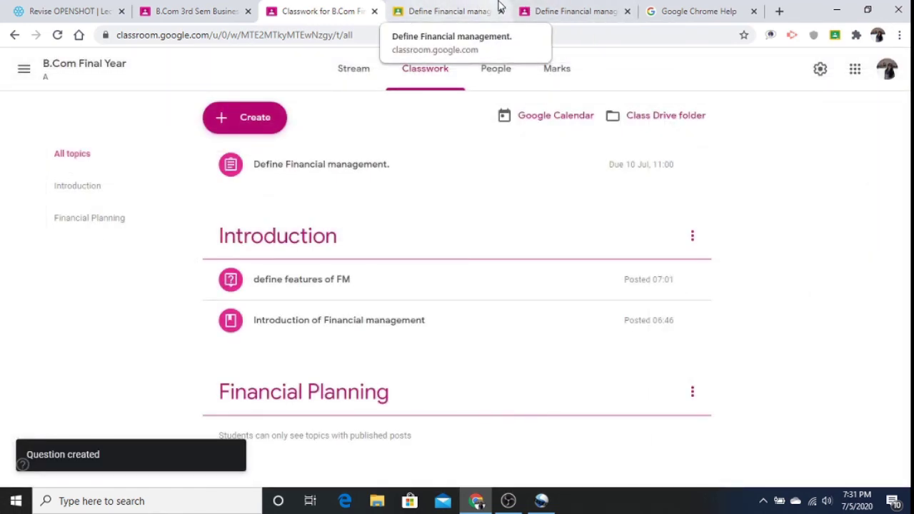
Switch to the student's view and open the "define features of FM" question from the B.Com Final Year stream.
click(564, 7)
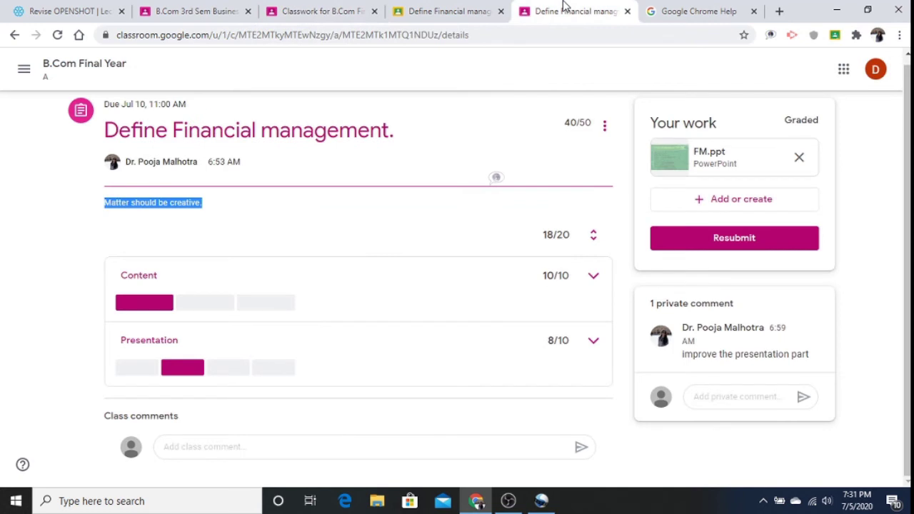
click(68, 72)
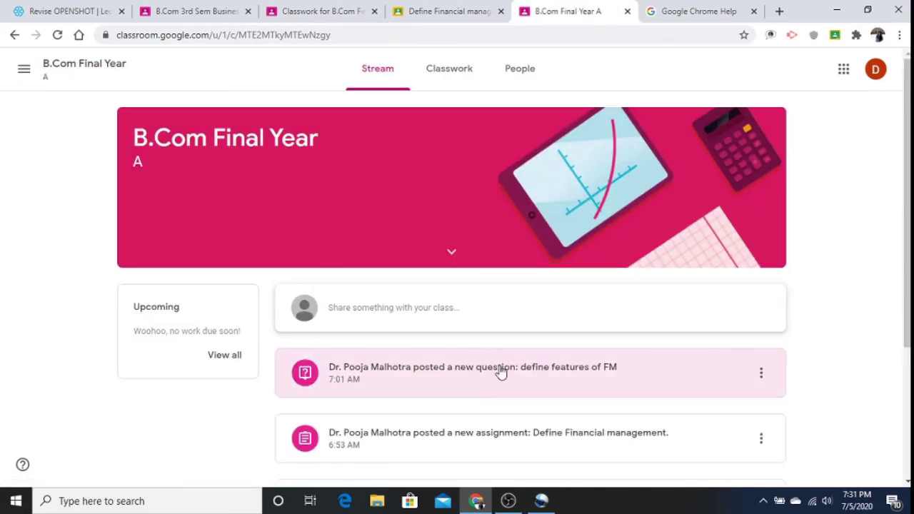
click(554, 376)
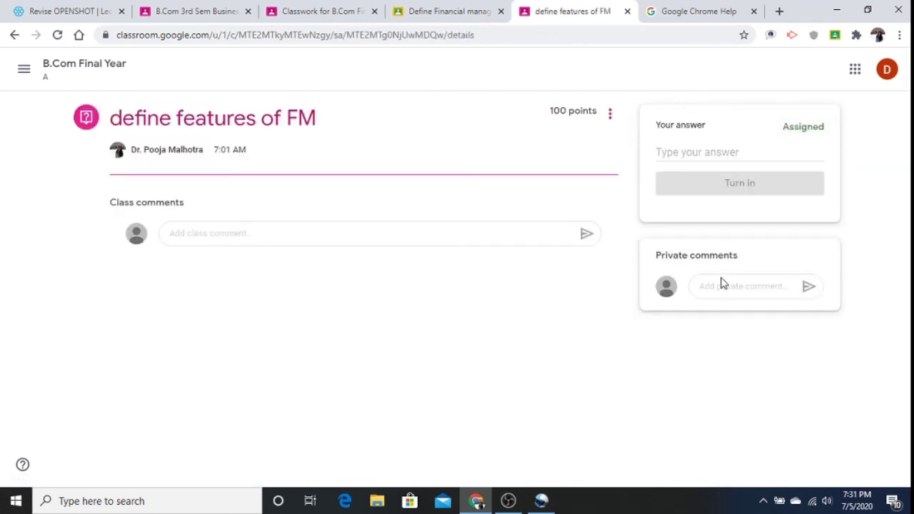
Answer the question with "1. Planning of financial resources" and turn it in.
click(696, 150)
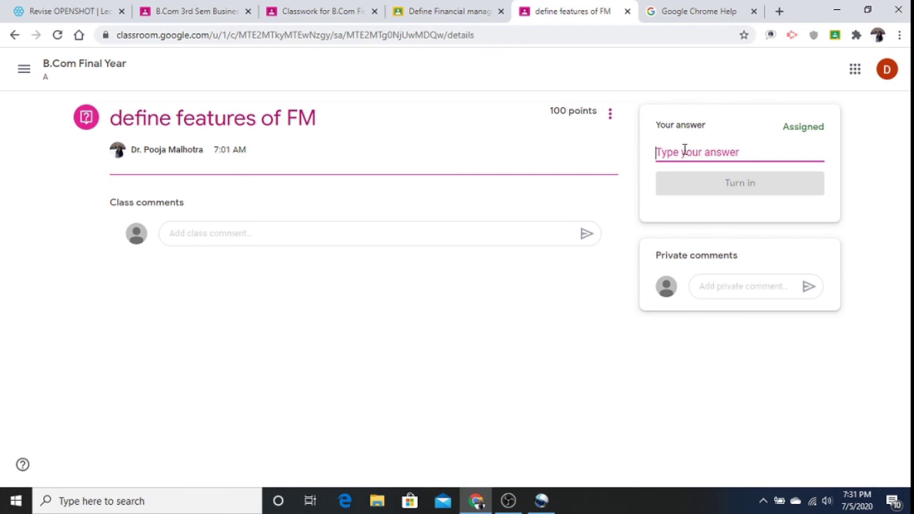
text(a)
key(BackSpace)
text(1.)
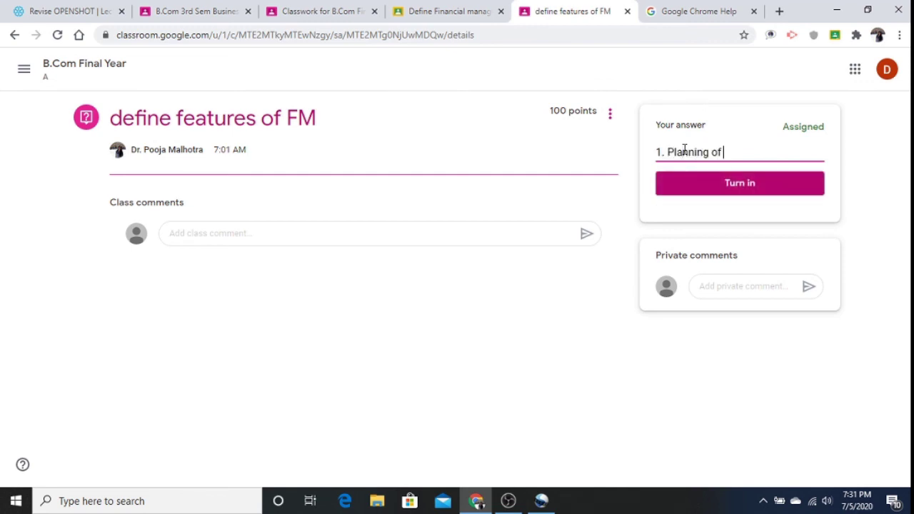
text(Planning of financial resources)
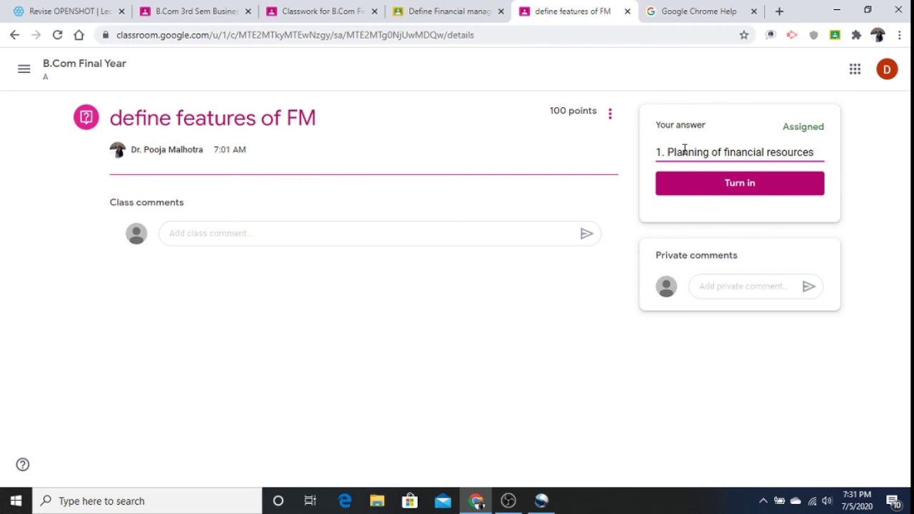
click(723, 187)
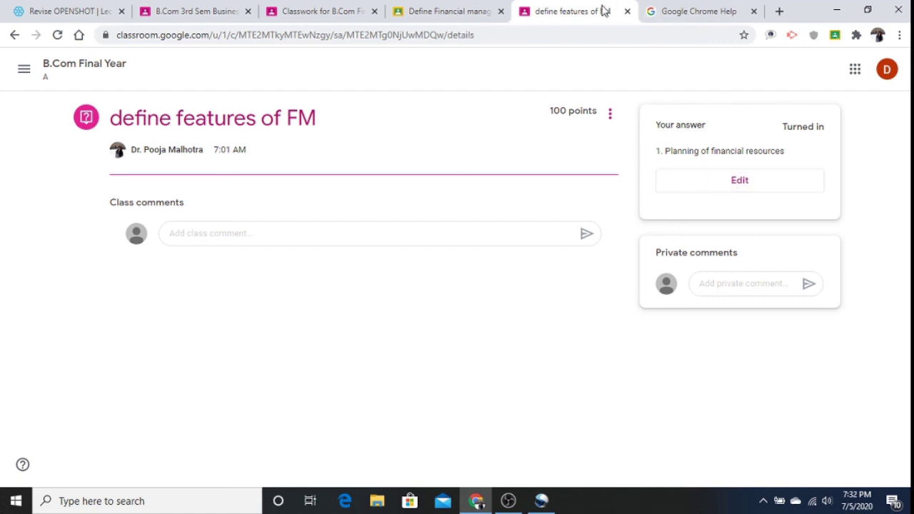
Switch to the teacher's view and open the students' answers for "define features of FM" from the class stream.
click(325, 9)
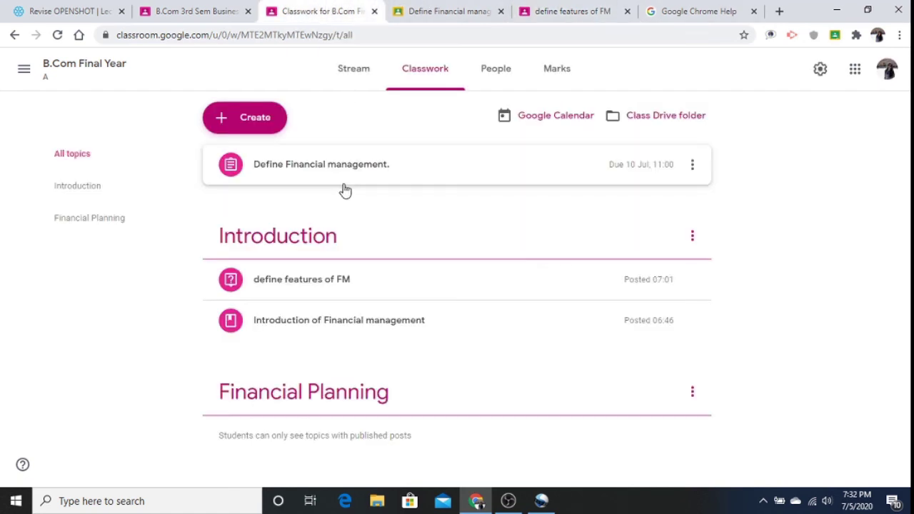
click(313, 164)
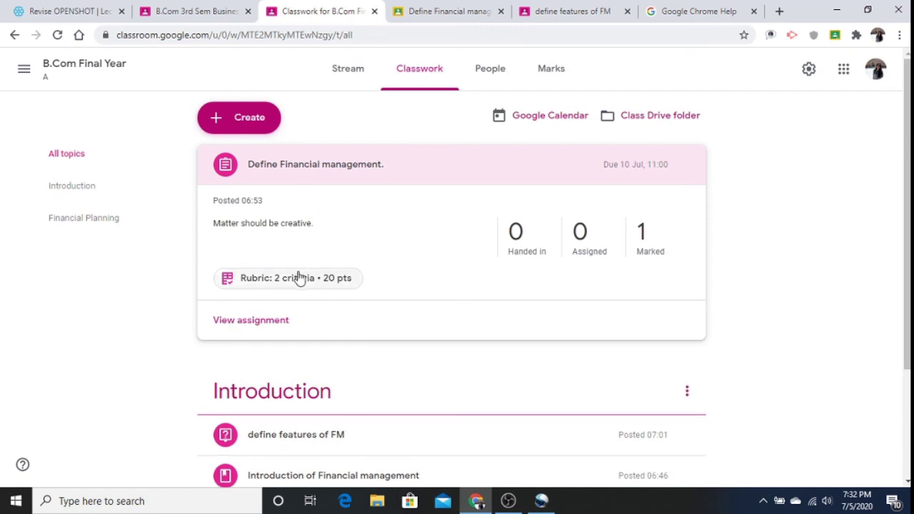
click(342, 77)
click(558, 322)
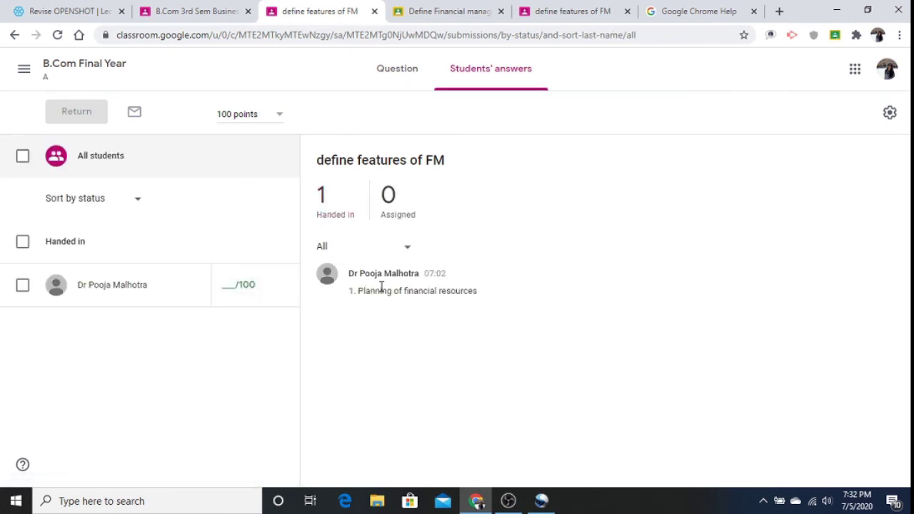
Mark the student's answer 40 out of 100 and return it without a private comment.
drag(382, 288, 219, 290)
click(225, 284)
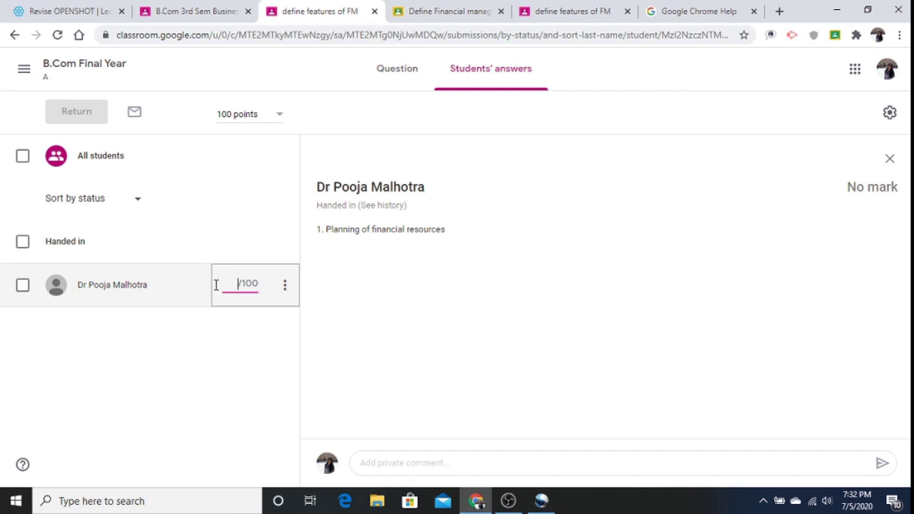
text(40)
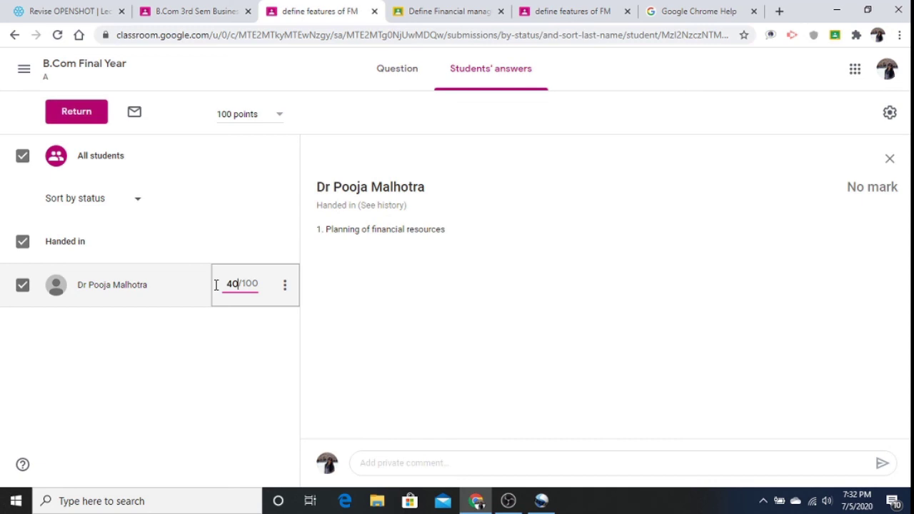
click(75, 117)
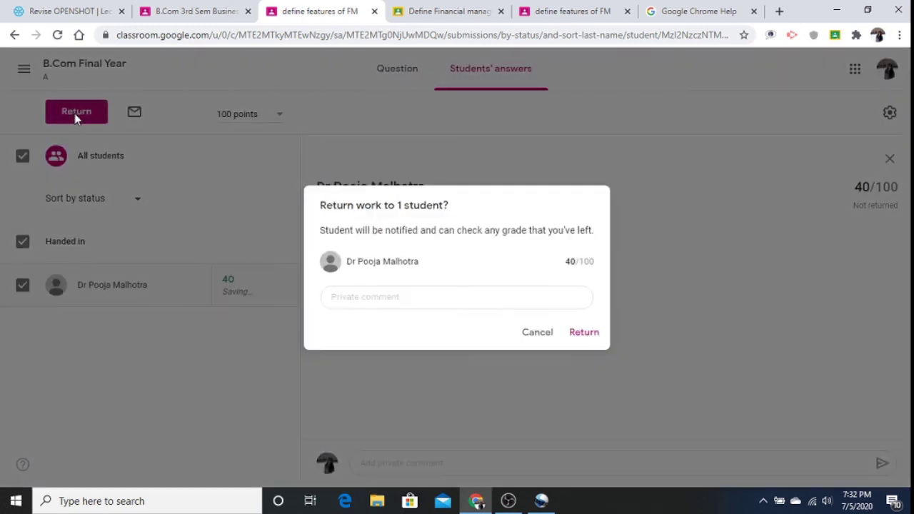
click(474, 301)
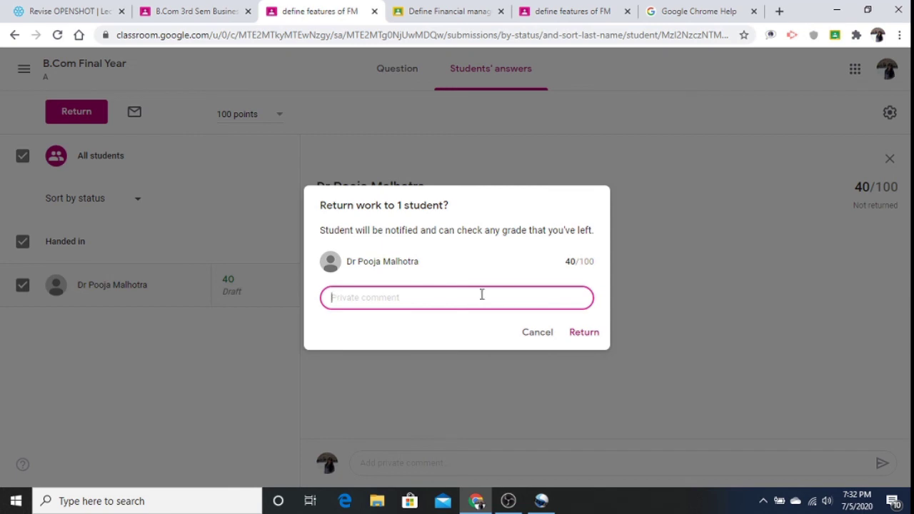
click(584, 334)
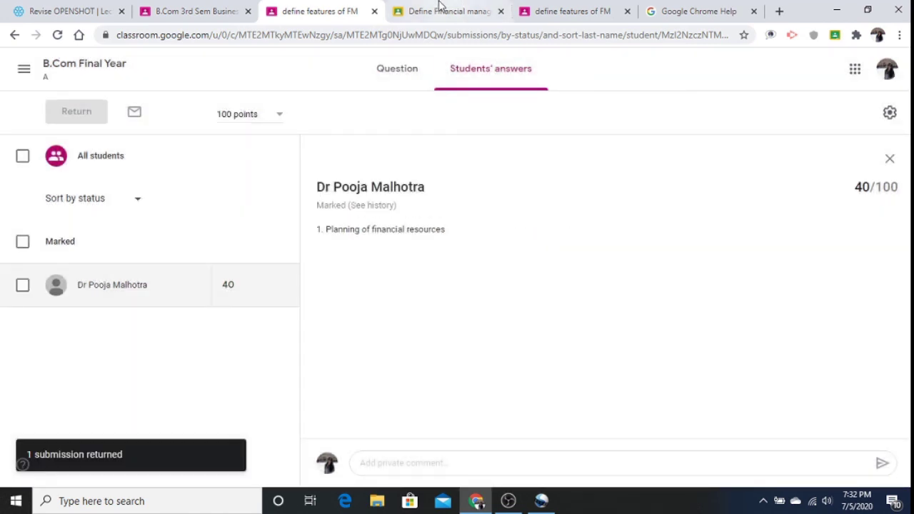
Reopen the "define features of FM" question from the class stream in the student's view and examine the returned mark.
click(550, 9)
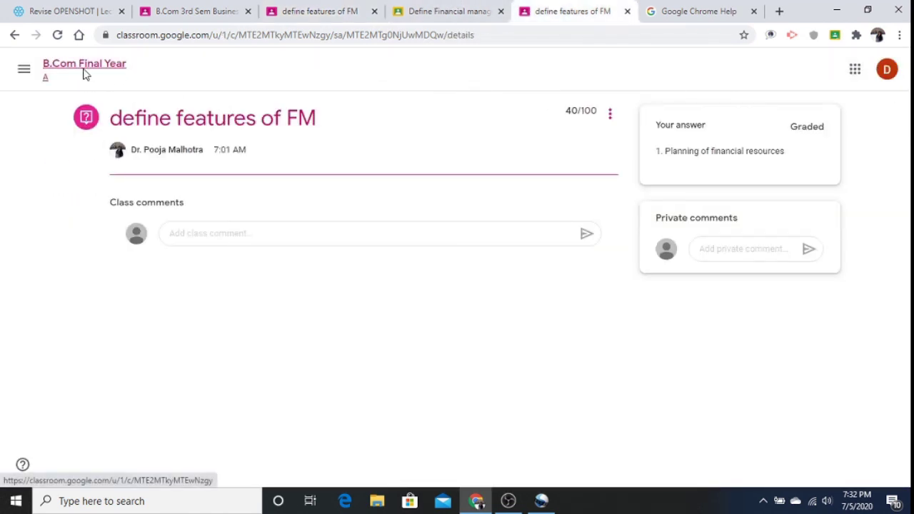
click(83, 74)
click(540, 370)
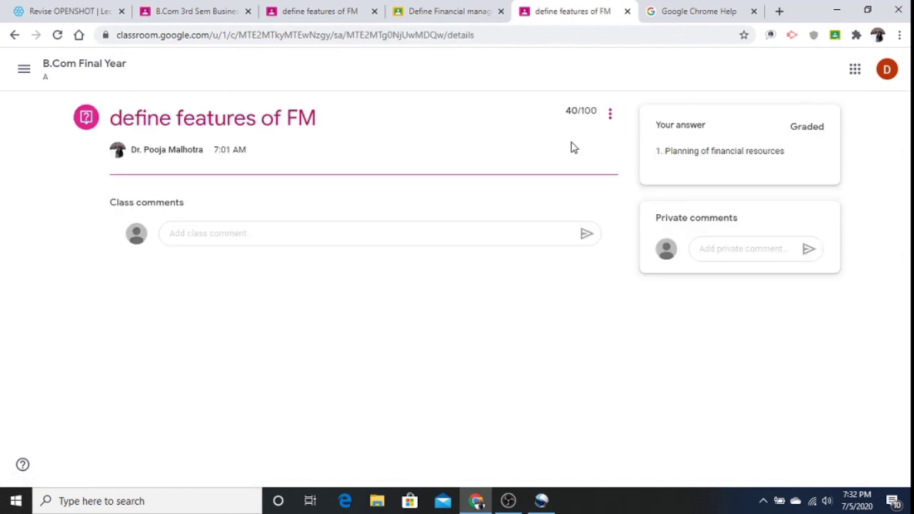
double_click(572, 111)
Return to the teacher's Classwork page of the B.Com Final Year class and start a new quiz assignment.
click(314, 9)
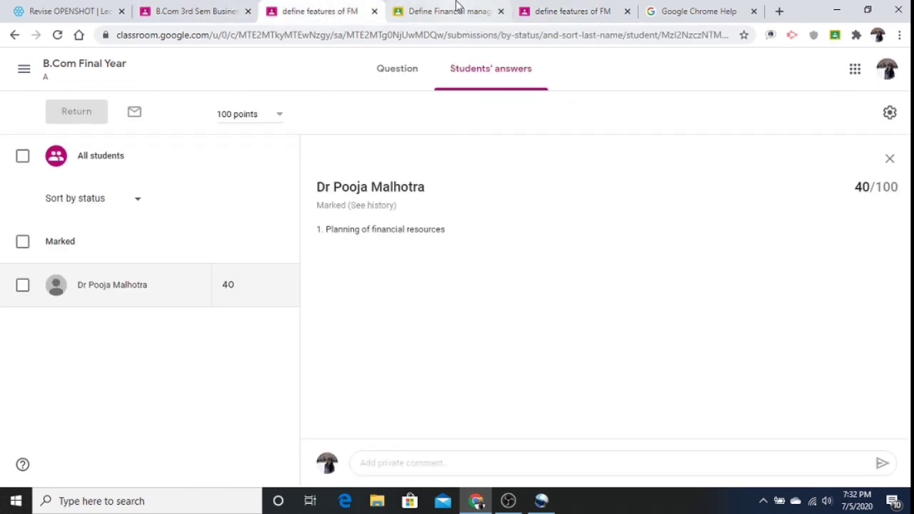
click(457, 7)
click(317, 8)
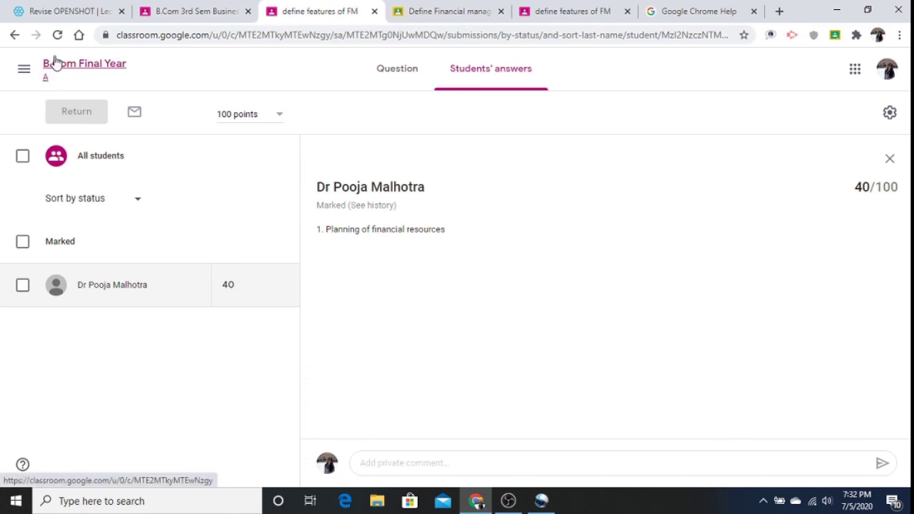
click(56, 64)
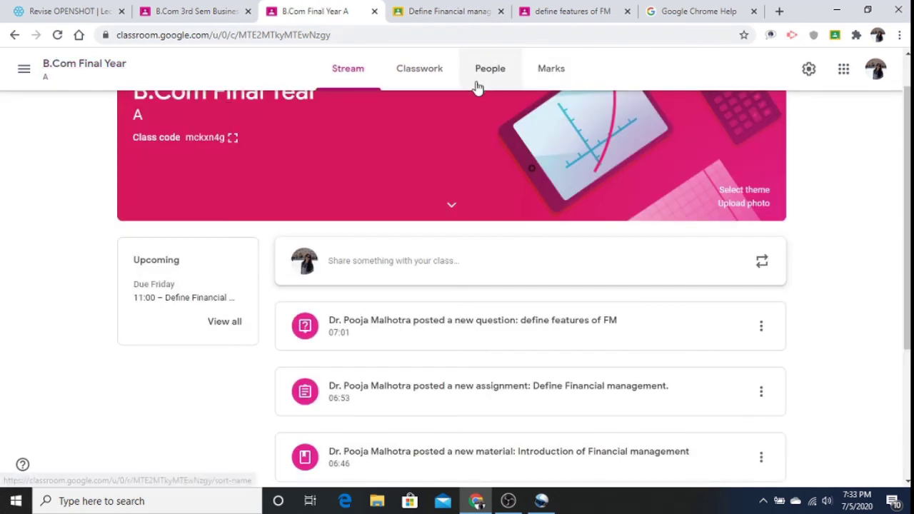
click(421, 74)
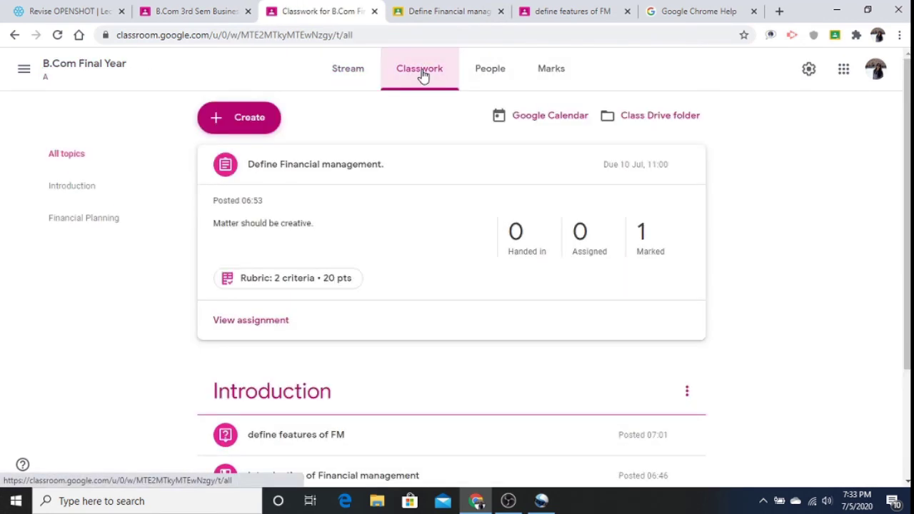
click(238, 121)
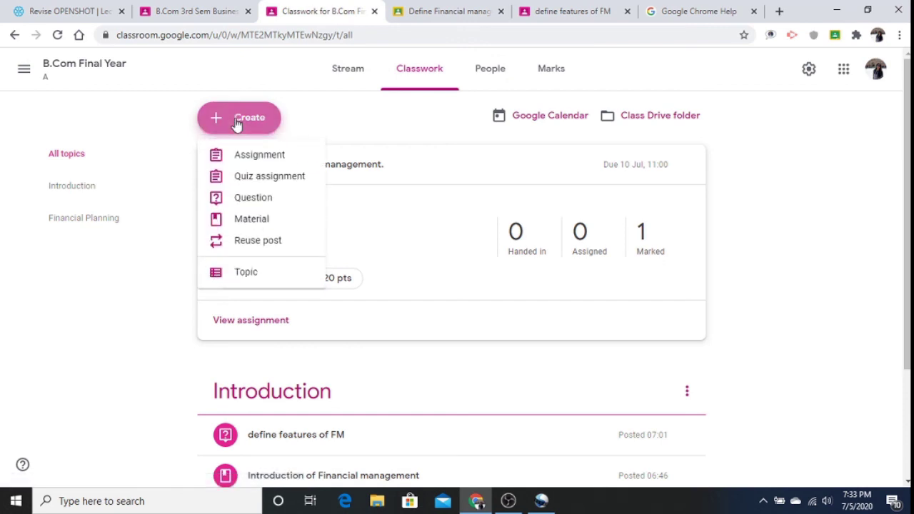
click(255, 178)
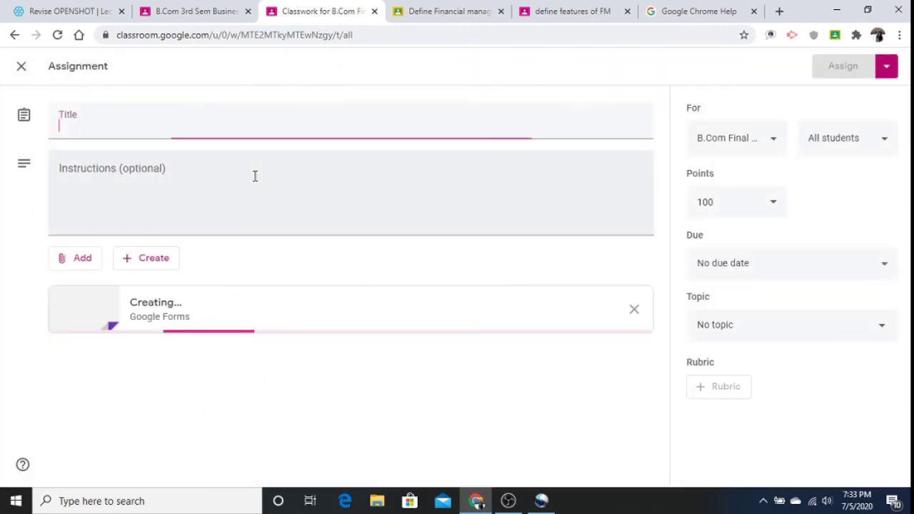